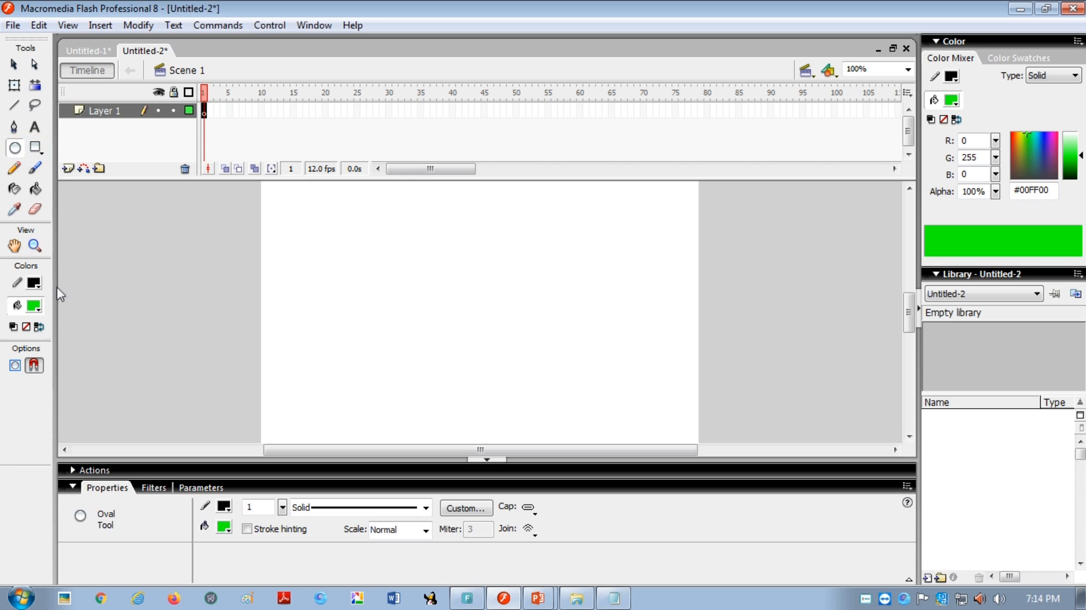
# Draw an oval about 96 by 104 px with the rainbow linear gradient fill on frame 1 of Layer 1.
pyautogui.click(34, 306)
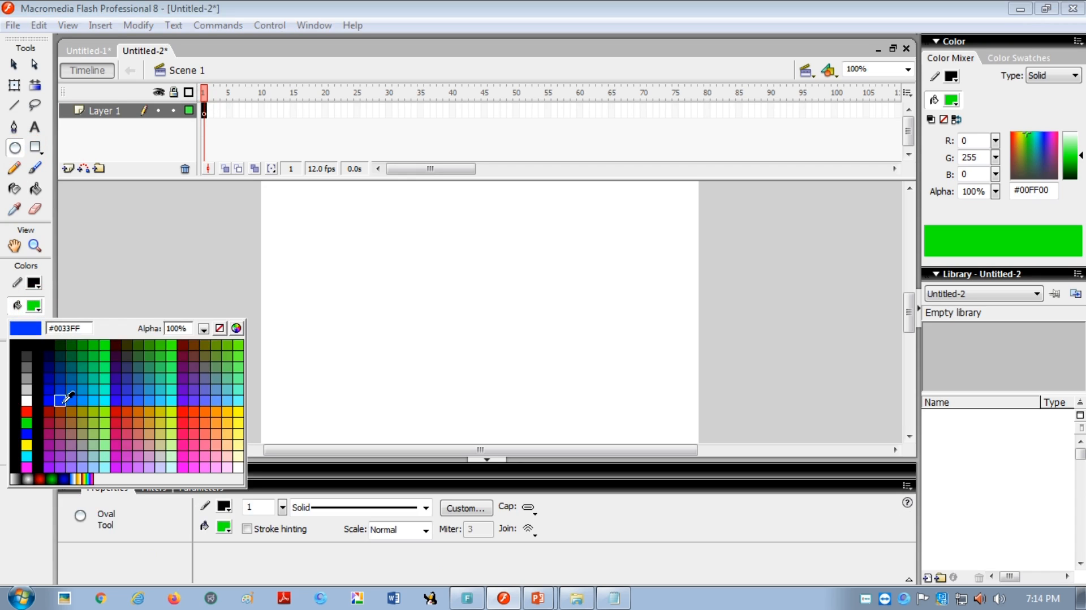
pyautogui.click(118, 410)
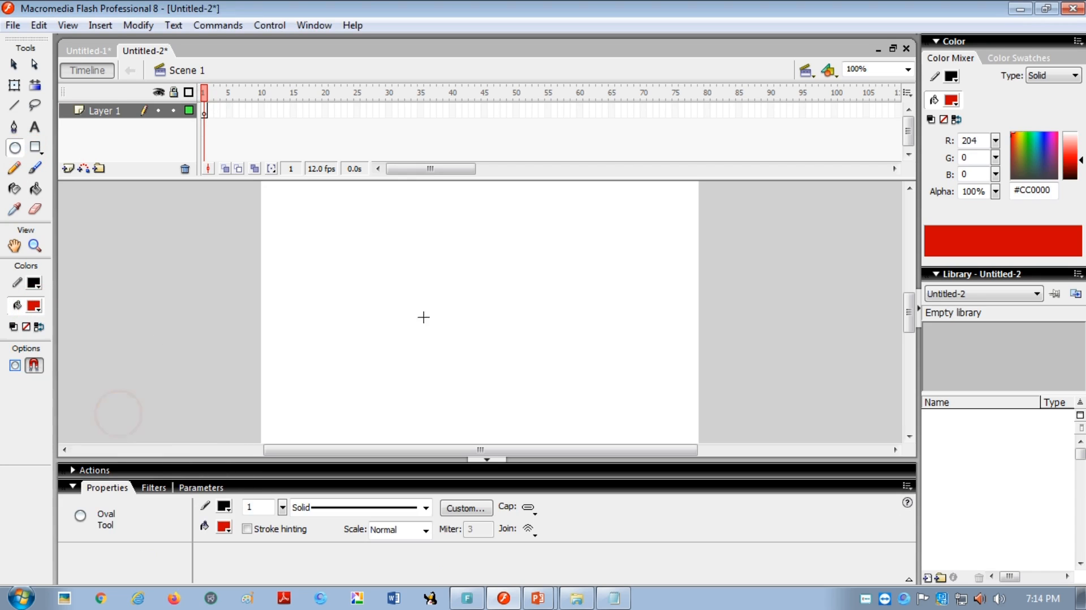
pyautogui.click(37, 308)
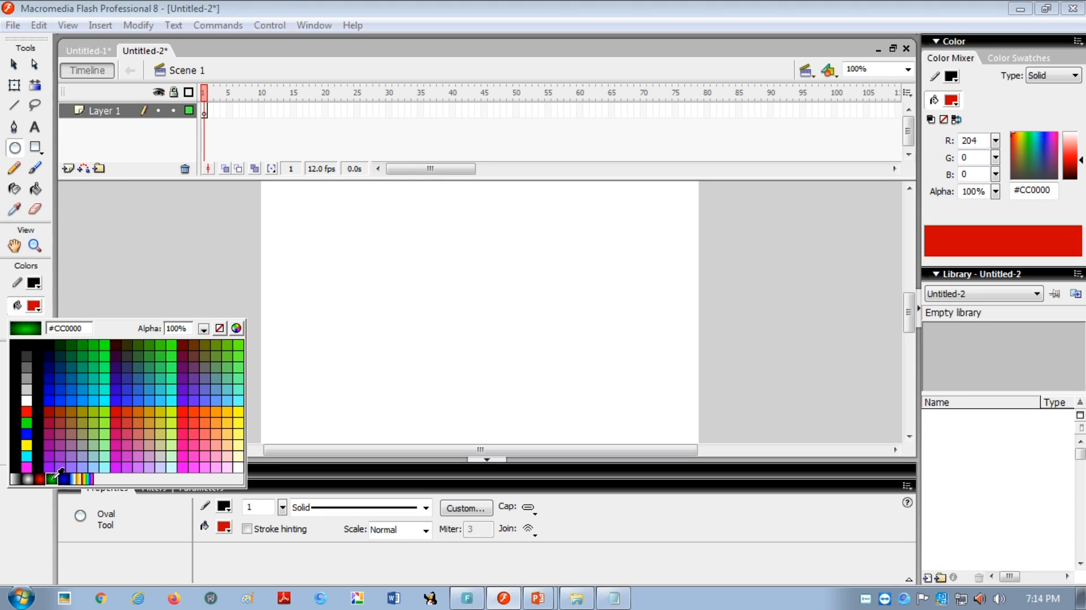
pyautogui.click(86, 478)
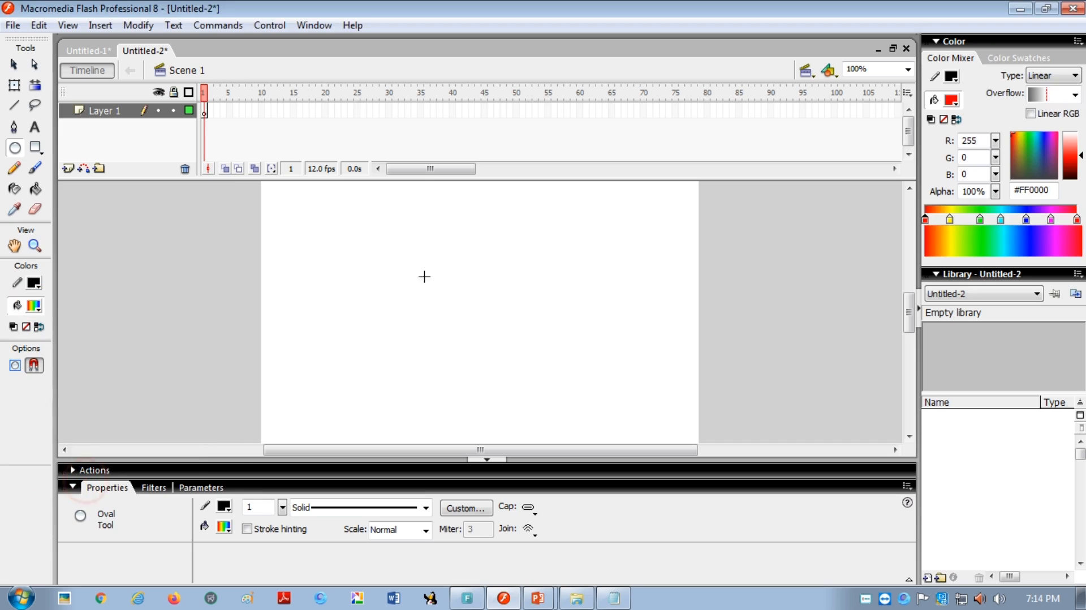
pyautogui.moveTo(305, 247); pyautogui.dragTo(380, 331)
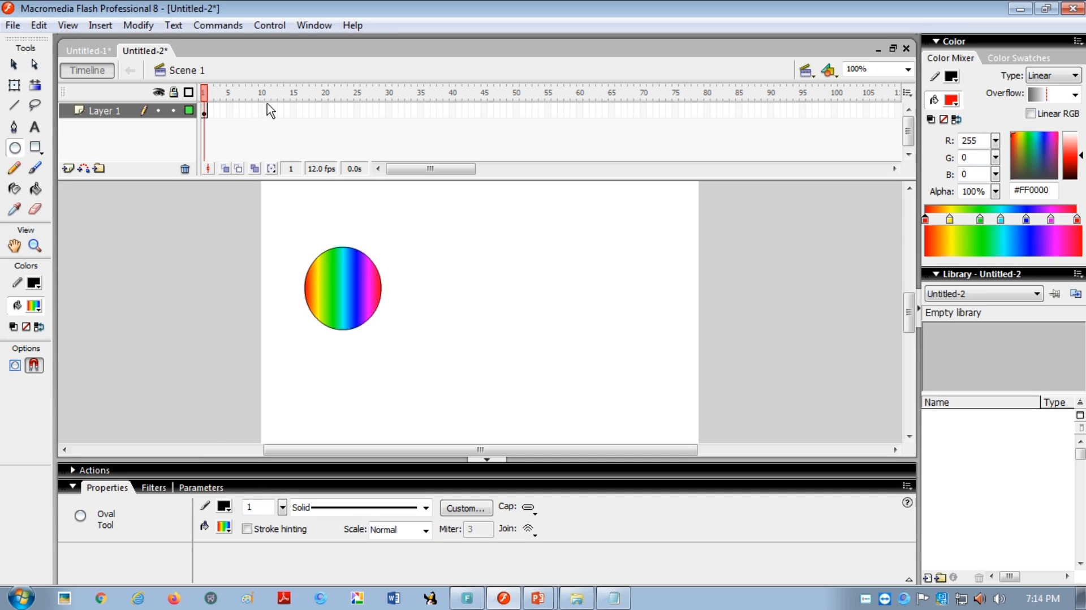
# Insert a keyframe at frame 30 and replace its oval with a rainbow-filled rectangle about 128 by 155 px near the stage's right edge.
pyautogui.click(390, 110)
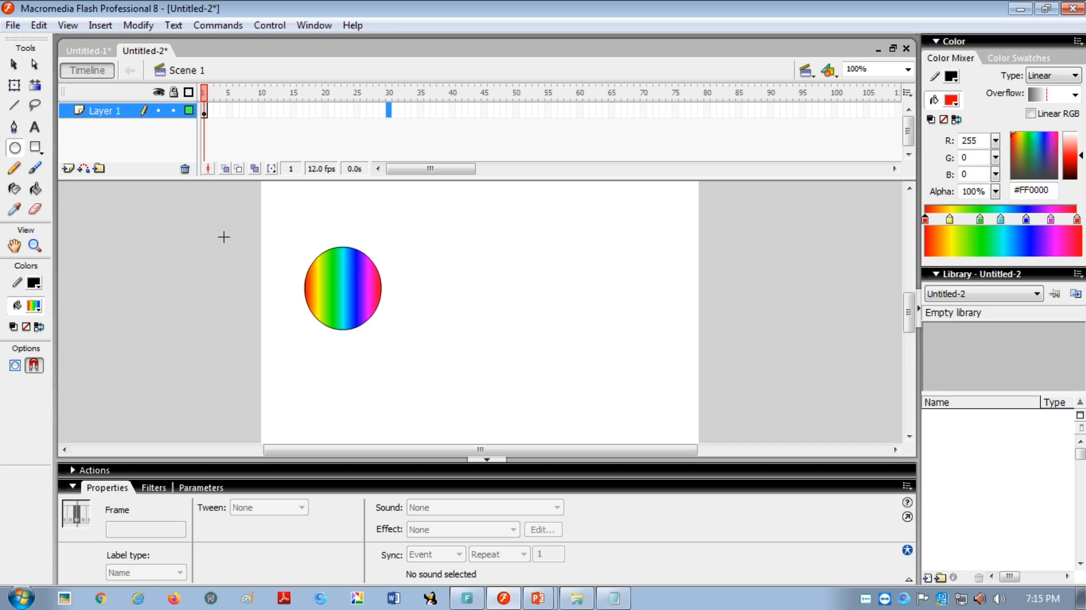
pyautogui.press('F6')
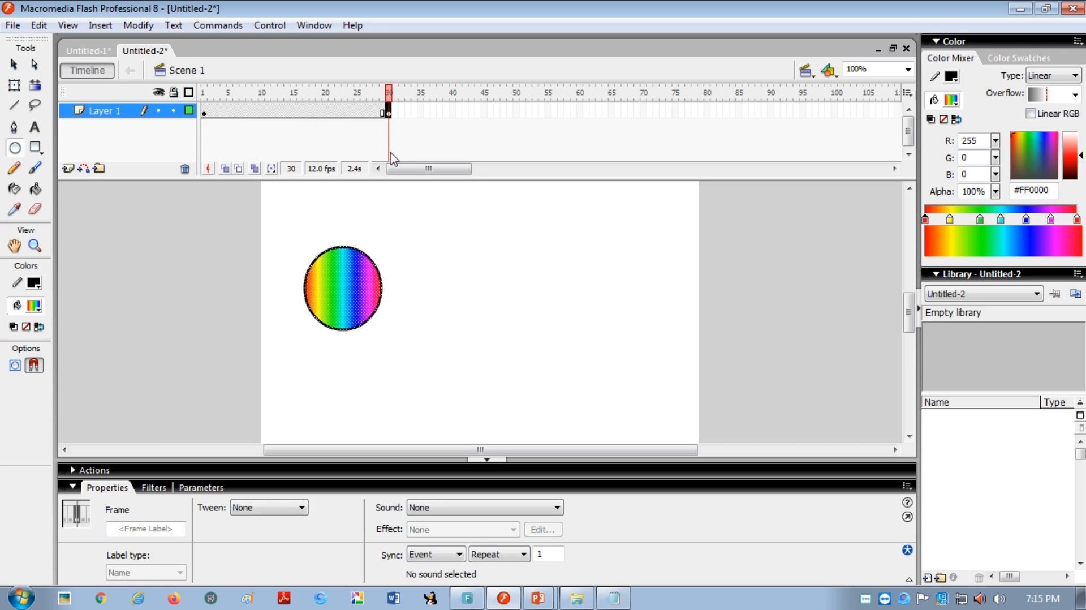
pyautogui.click(15, 66)
pyautogui.click(314, 267)
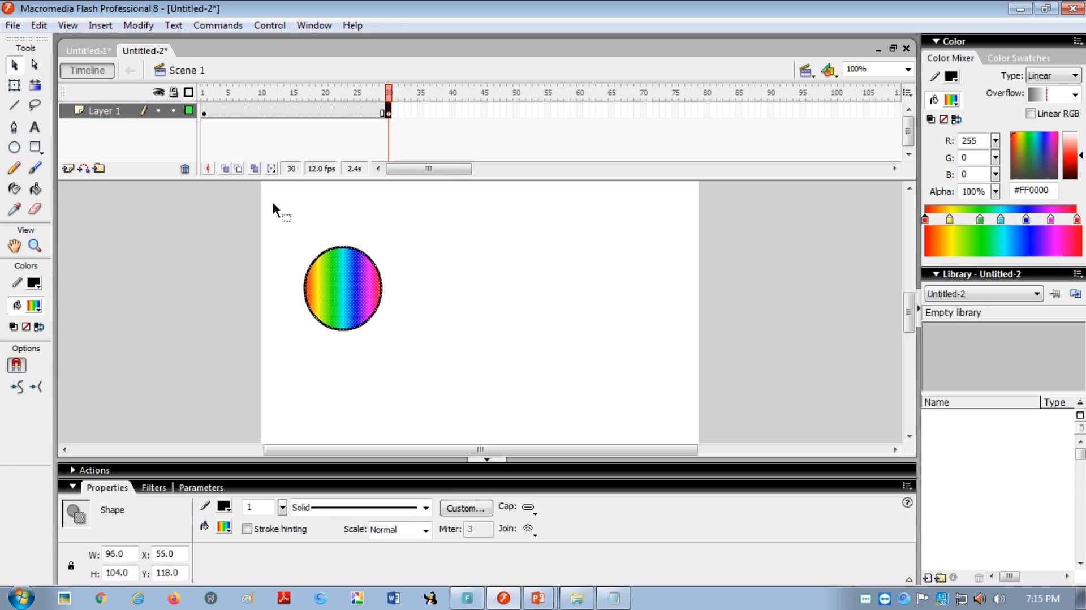
pyautogui.moveTo(272, 201); pyautogui.dragTo(446, 389)
pyautogui.press('Delete')
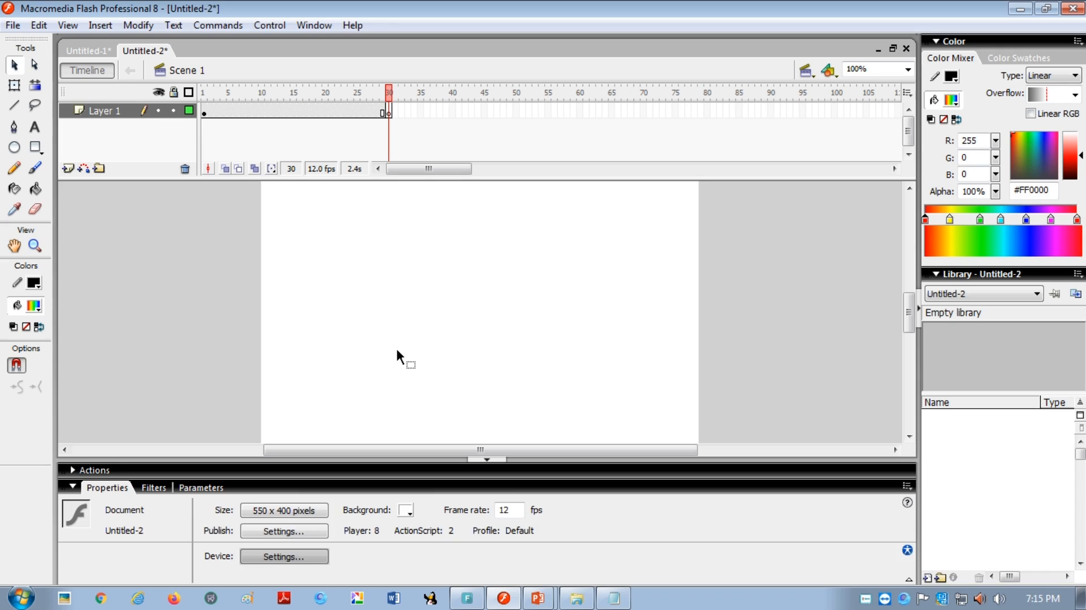
pyautogui.click(36, 149)
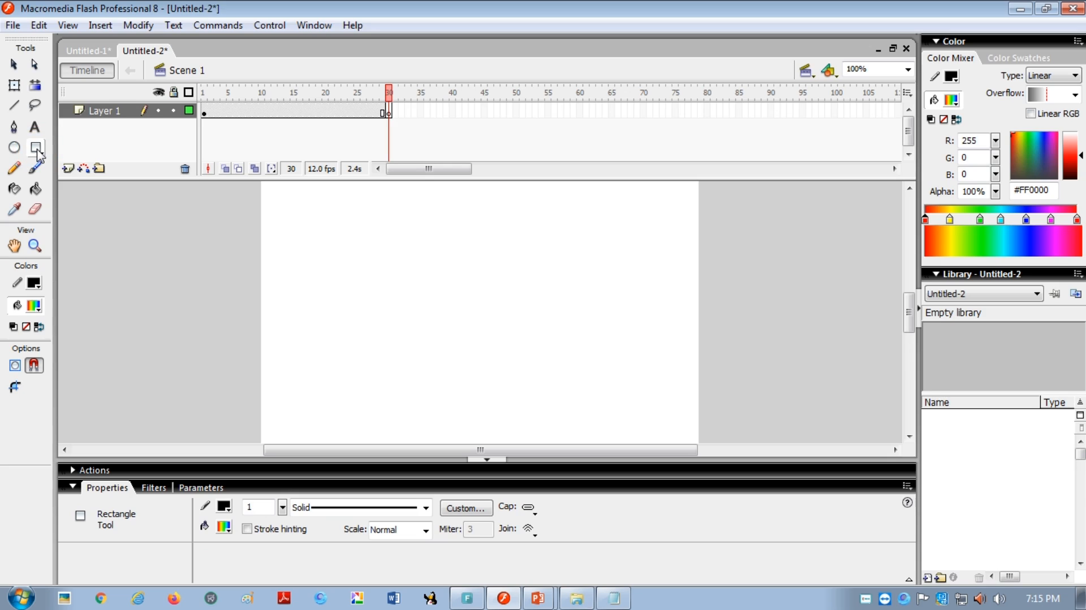
pyautogui.moveTo(588, 208); pyautogui.dragTo(689, 333)
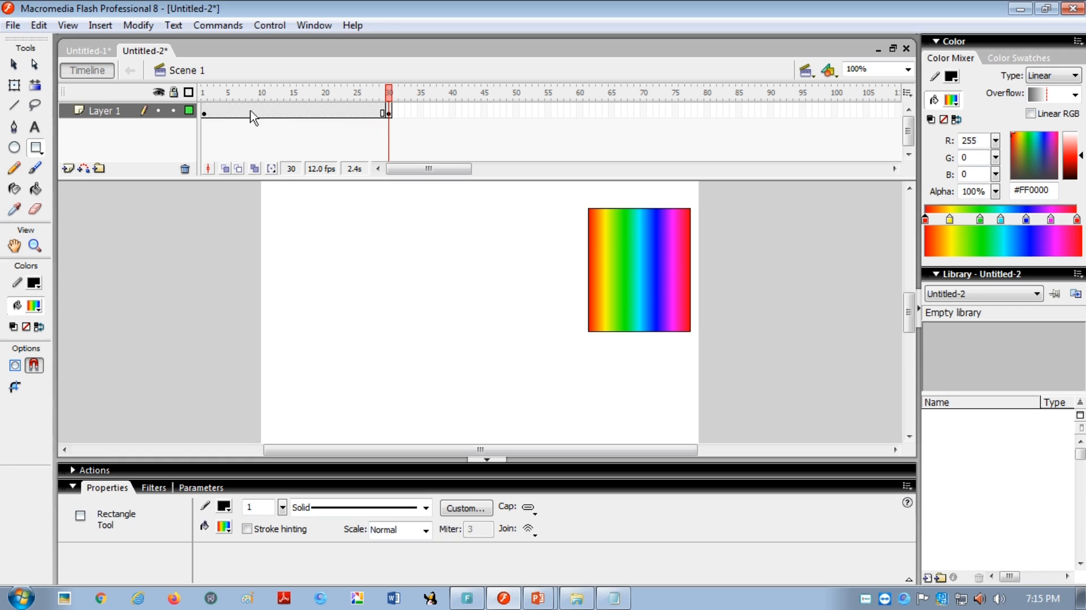
# Apply a Shape tween to the frames between the keyframes at 1 and 30.
pyautogui.click(299, 111)
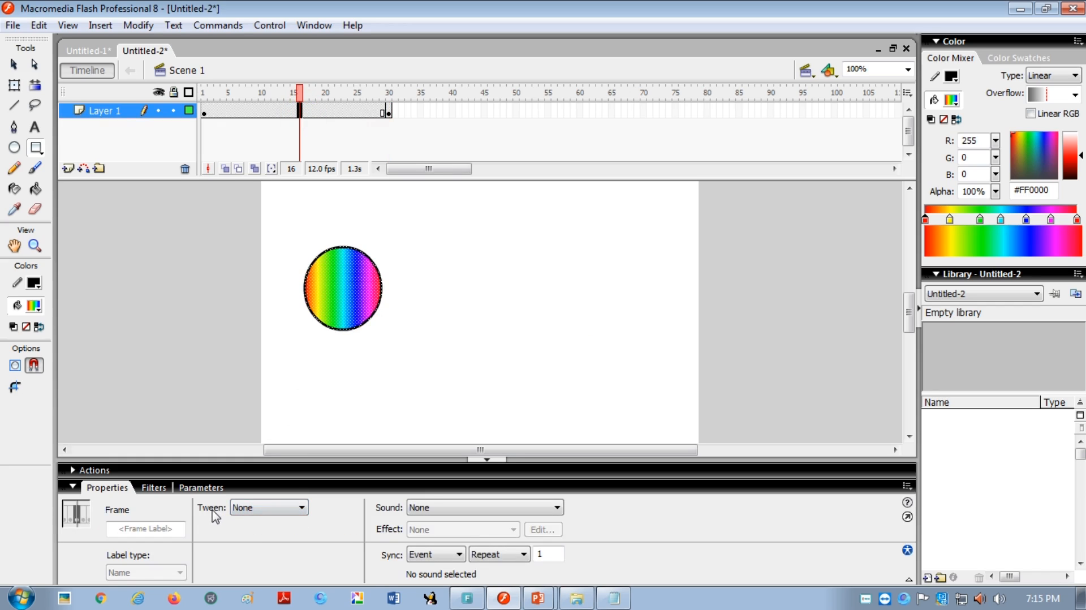
pyautogui.click(300, 507)
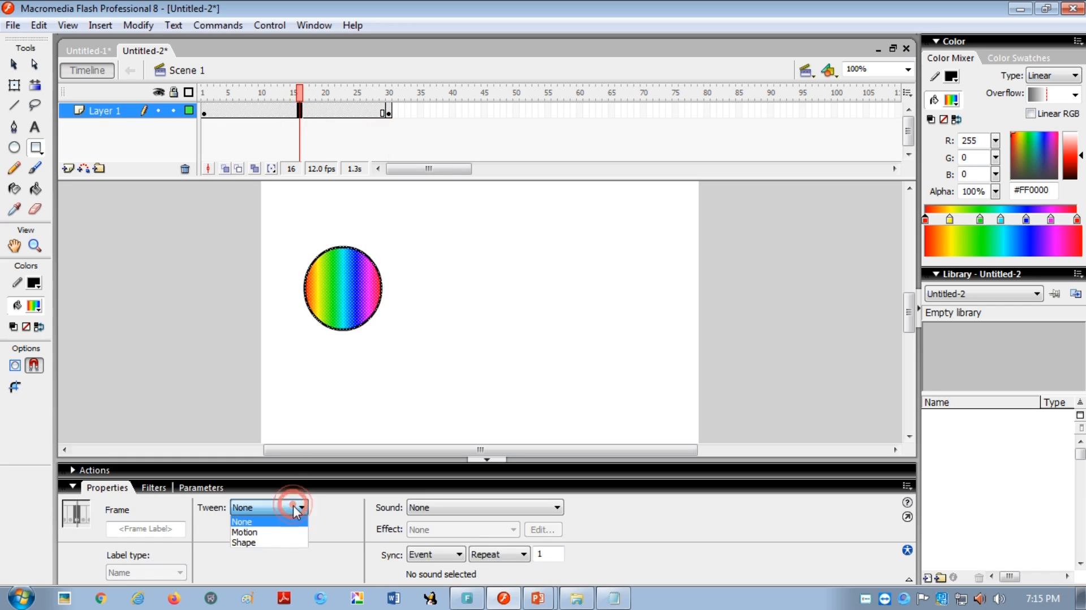
pyautogui.click(262, 543)
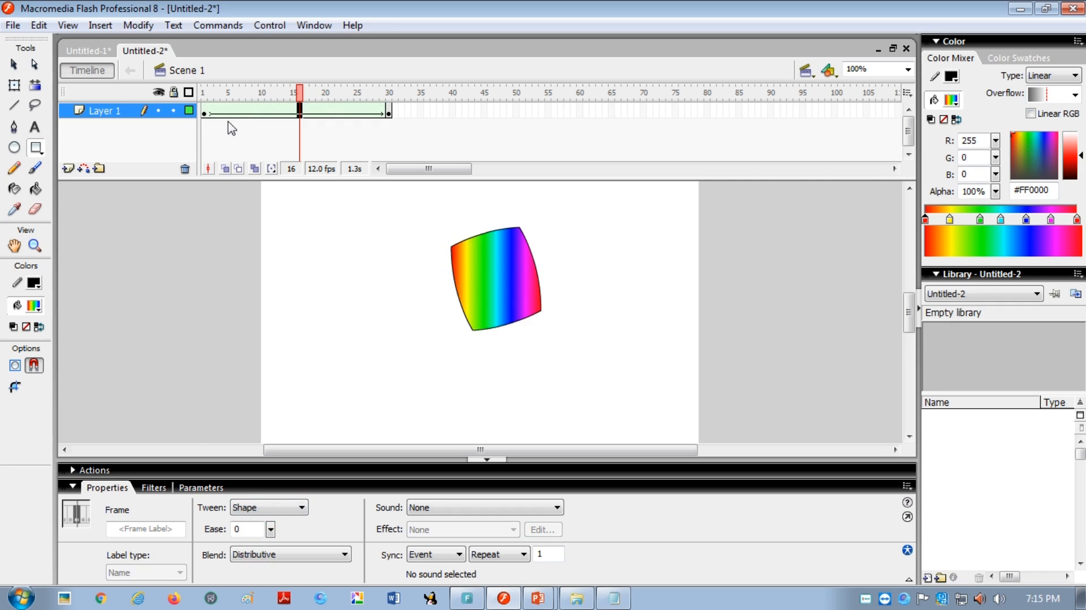
# Scrub through the oval-to-rectangle tween, play it as a test movie and close the preview.
pyautogui.moveTo(247, 97); pyautogui.dragTo(376, 93)
pyautogui.hotkey('ctrl', 'Return')
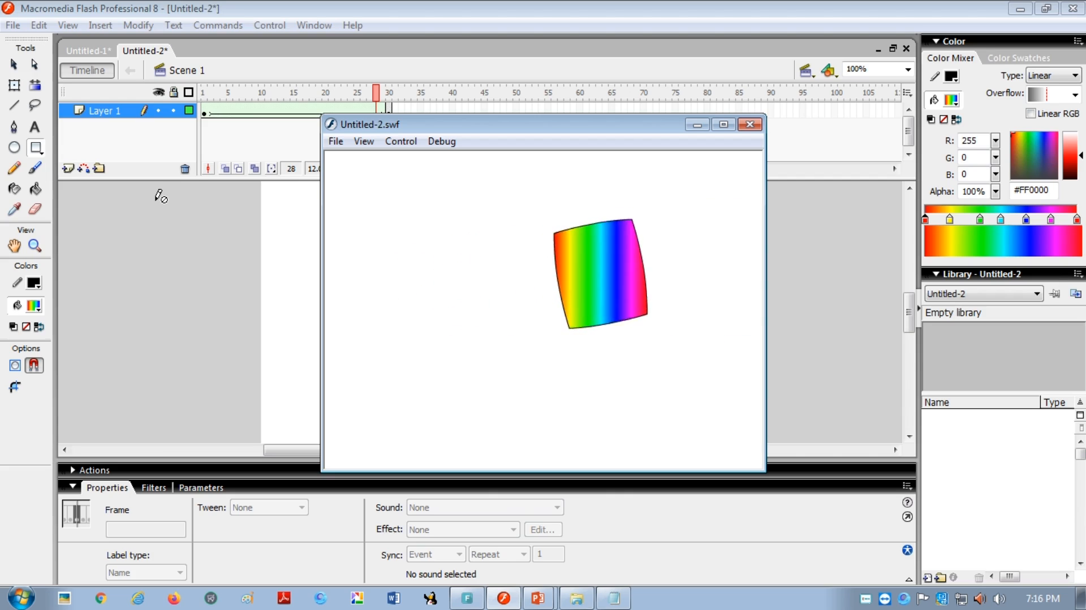
pyautogui.click(750, 124)
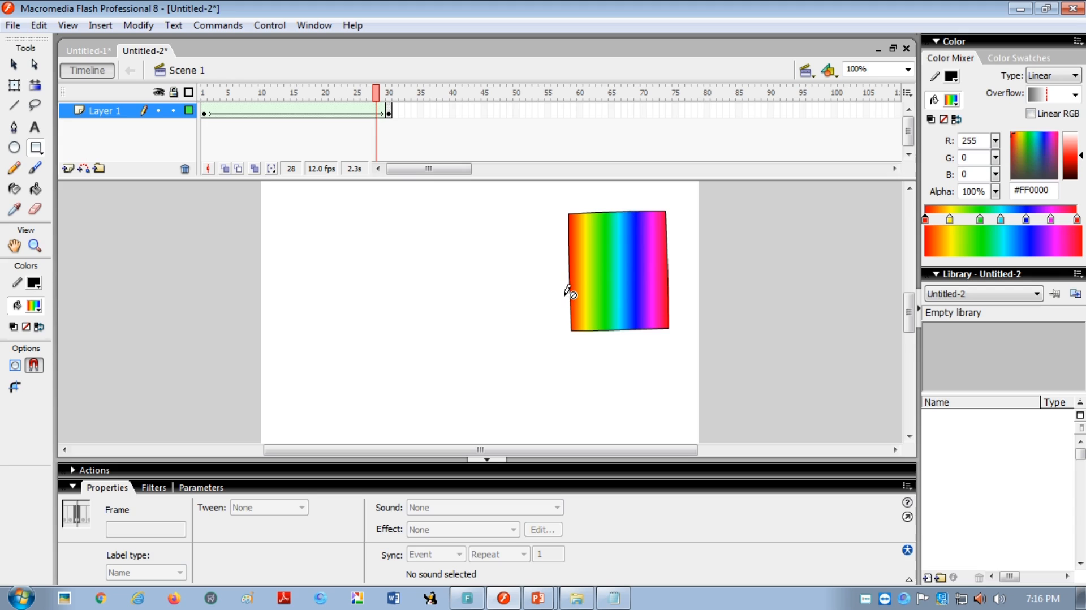
# Insert a keyframe at frame 60 of Layer 1 and delete the rectangle from it.
pyautogui.click(580, 110)
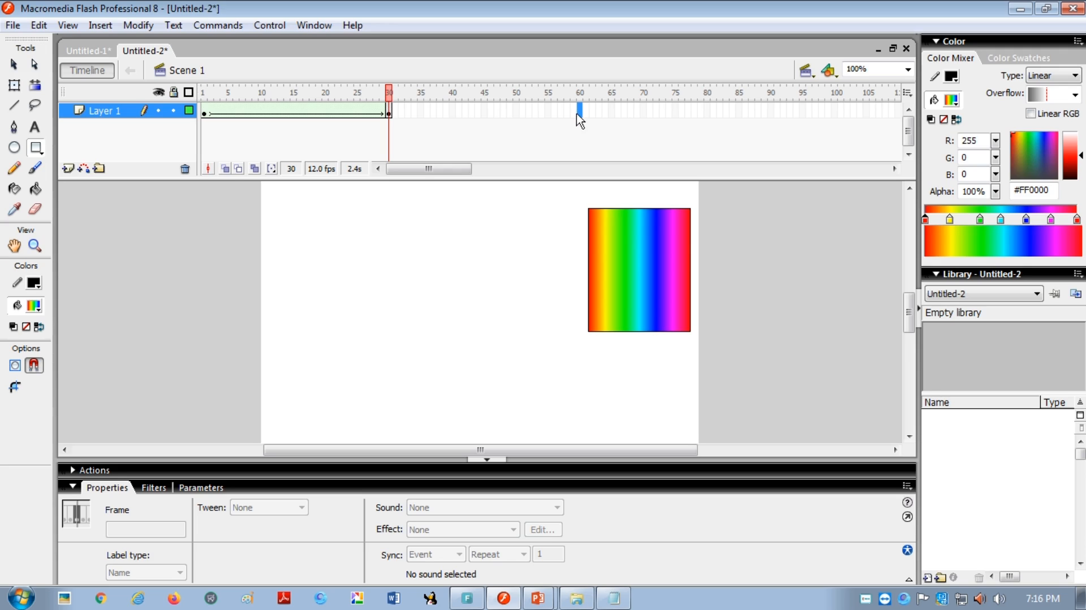
pyautogui.press('F6')
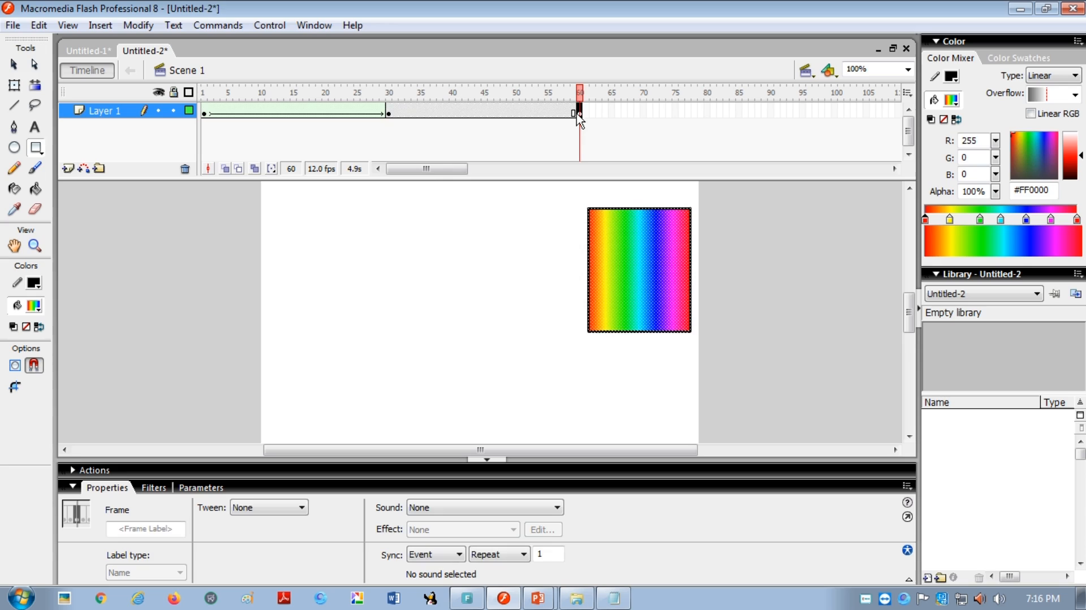
pyautogui.press('v')
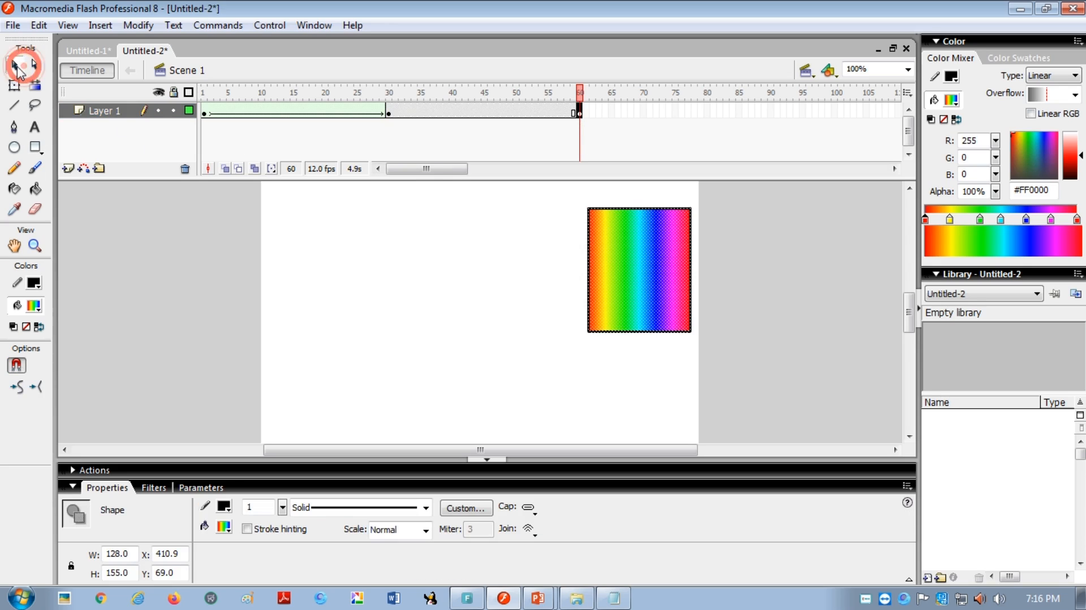
pyautogui.moveTo(561, 186); pyautogui.dragTo(730, 383)
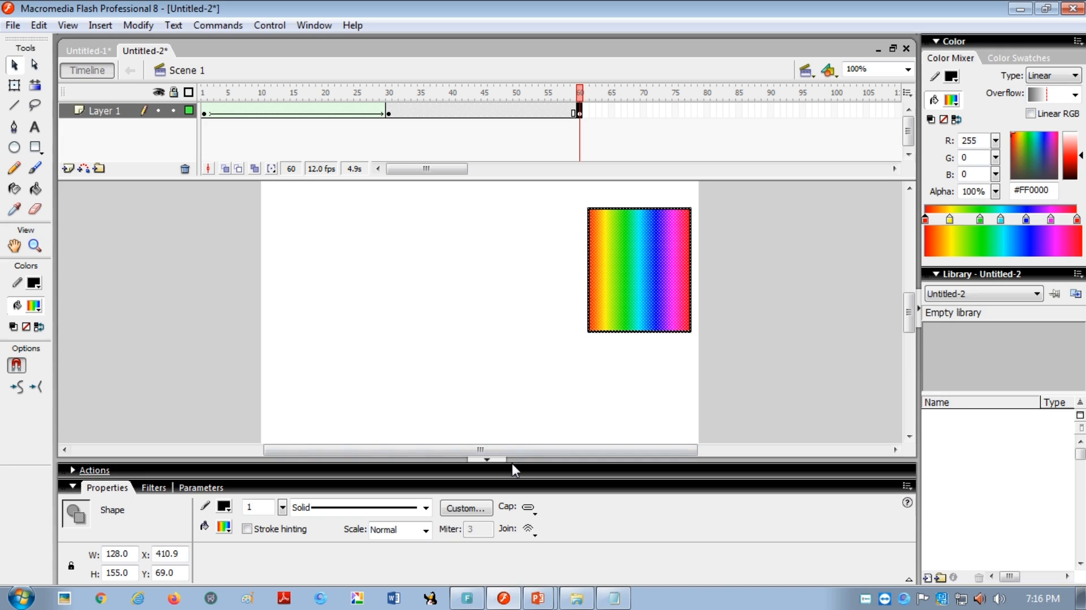
pyautogui.press('Delete')
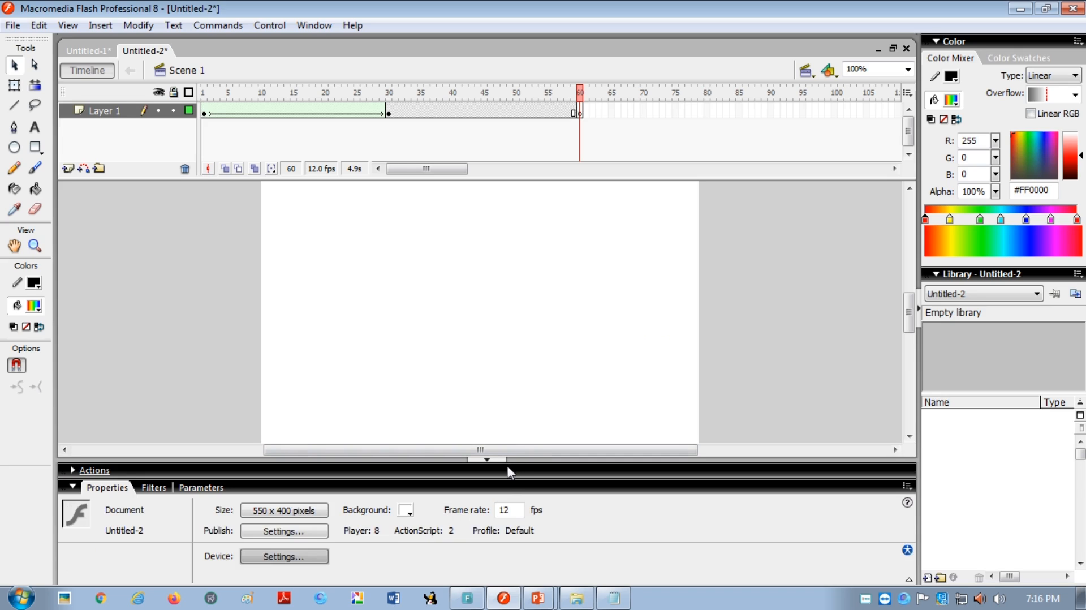
# Set the PolyStar tool to star style with 12 sides and draw a large rainbow-filled star on the left part of the stage at frame 60.
pyautogui.moveTo(35, 148); pyautogui.dragTo(38, 157)
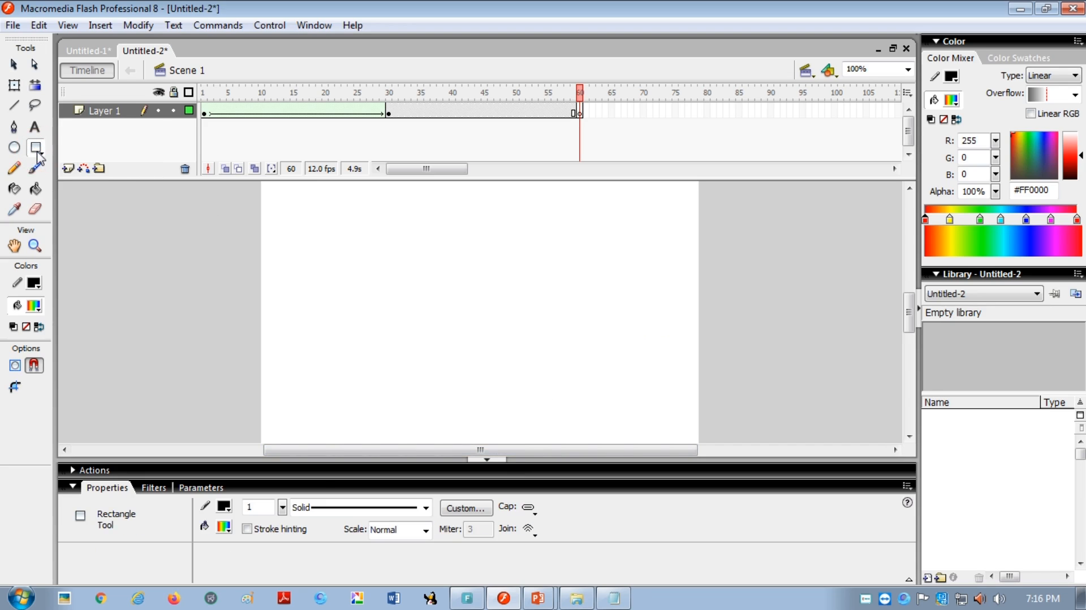
pyautogui.moveTo(39, 153); pyautogui.dragTo(104, 194)
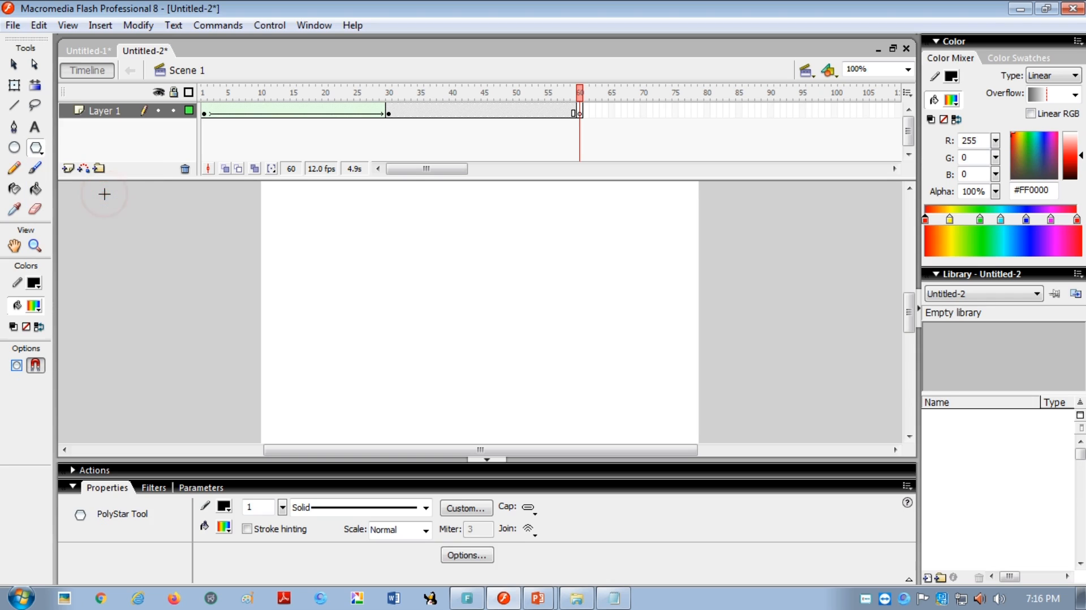
pyautogui.click(463, 554)
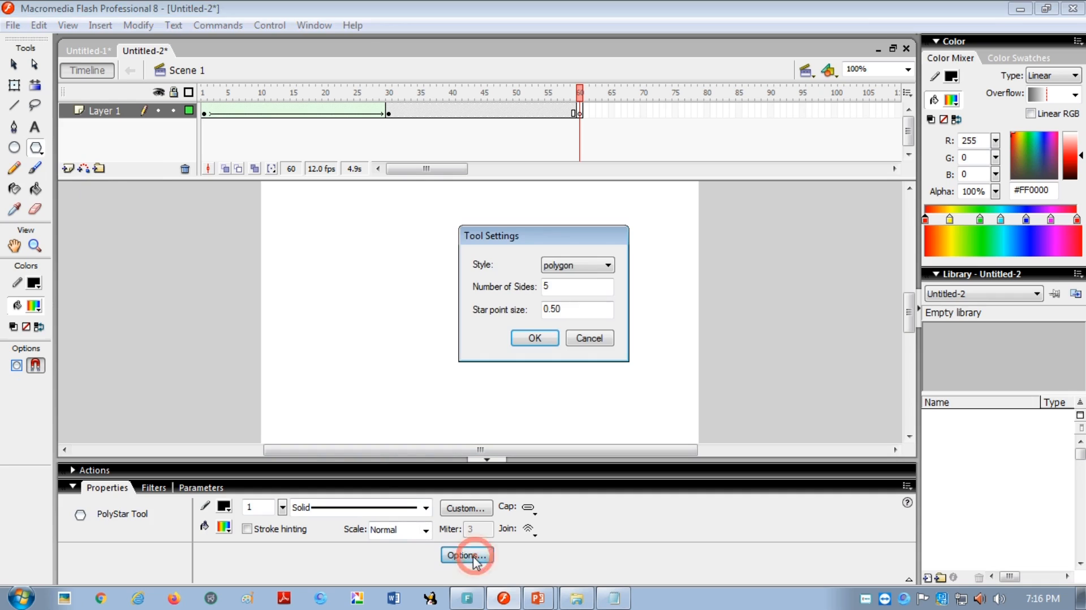
pyautogui.click(592, 269)
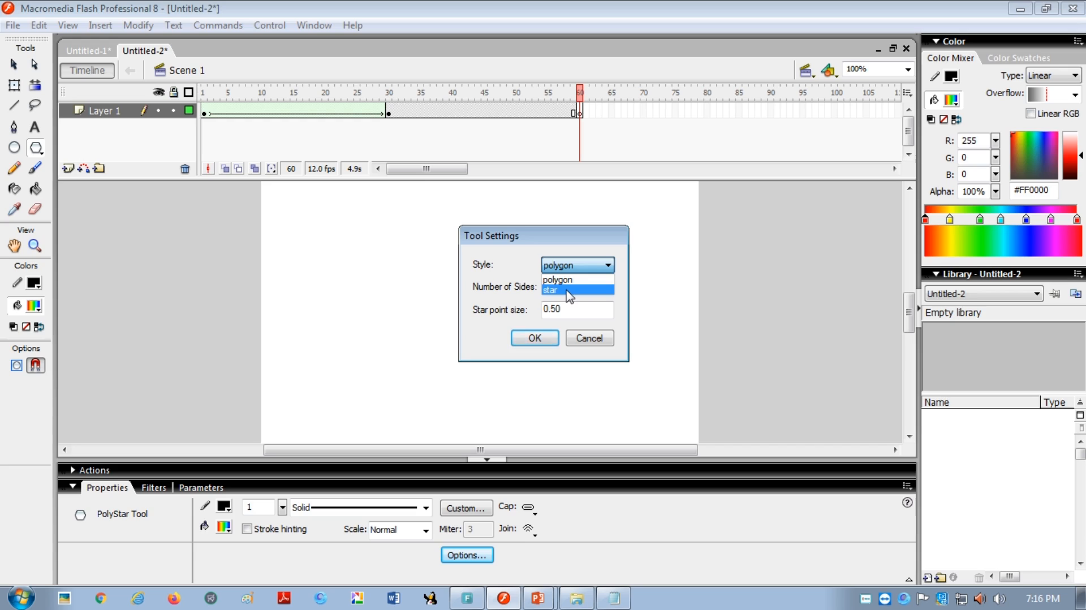
pyautogui.click(567, 290)
pyautogui.moveTo(565, 287); pyautogui.dragTo(526, 288)
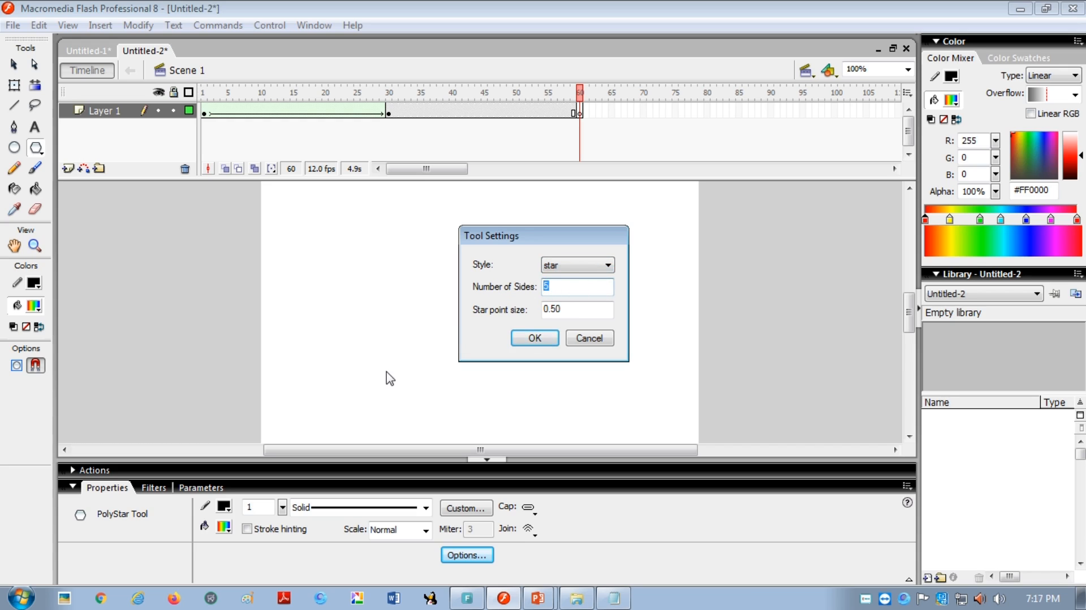
pyautogui.write('12')
pyautogui.click(537, 338)
pyautogui.moveTo(375, 256); pyautogui.dragTo(464, 331)
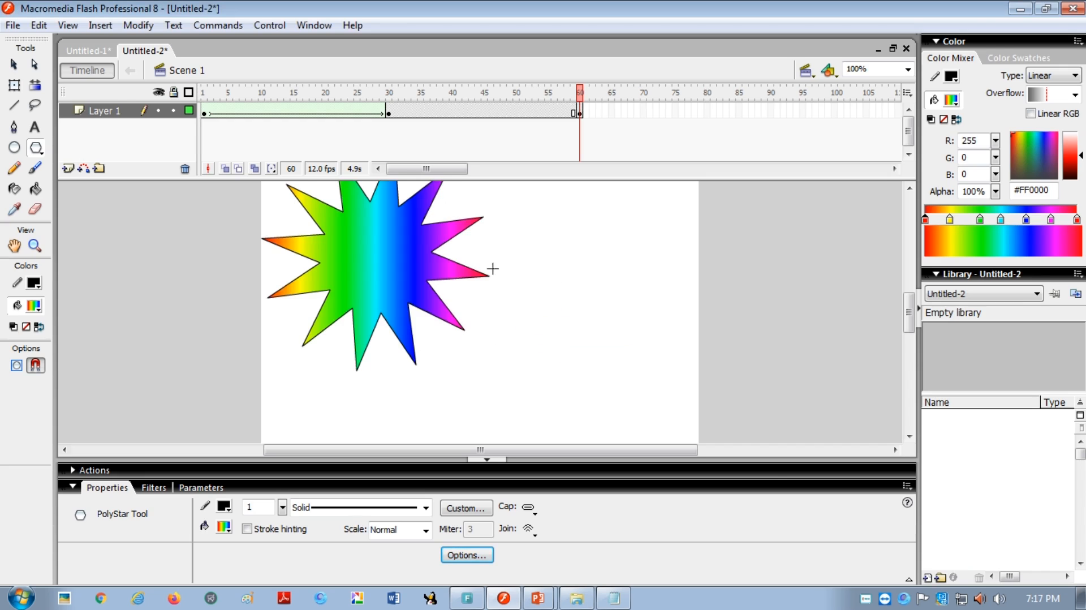
# Apply a Shape tween to the frames between the keyframes at 30 and 60.
pyautogui.click(484, 111)
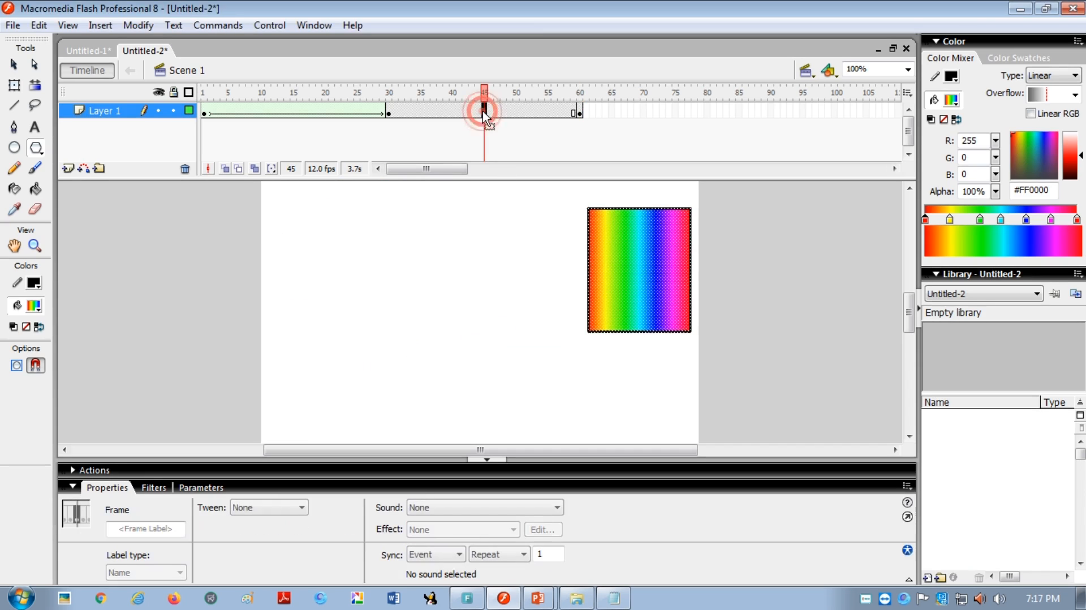
pyautogui.click(289, 507)
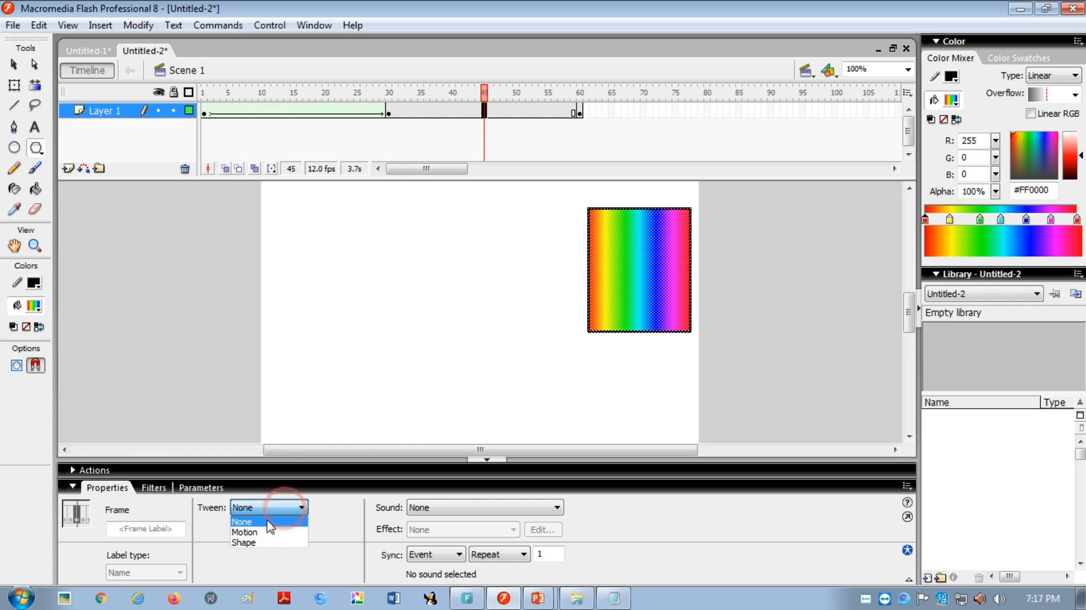
pyautogui.click(270, 543)
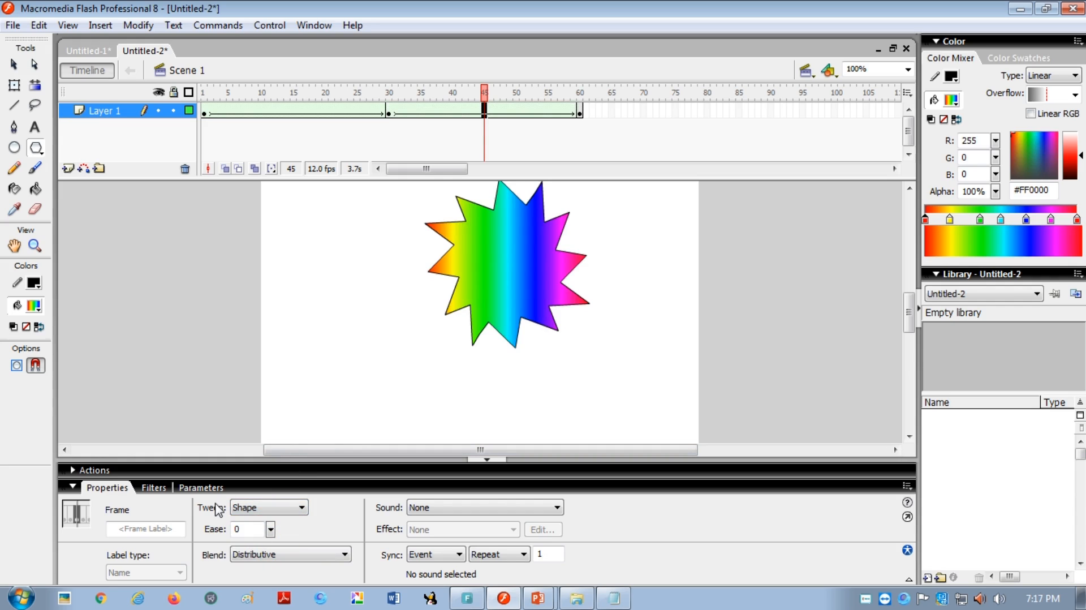
# Play the full oval, rectangle and star animation as a test movie and close the preview.
pyautogui.hotkey('ctrl', 'Return')
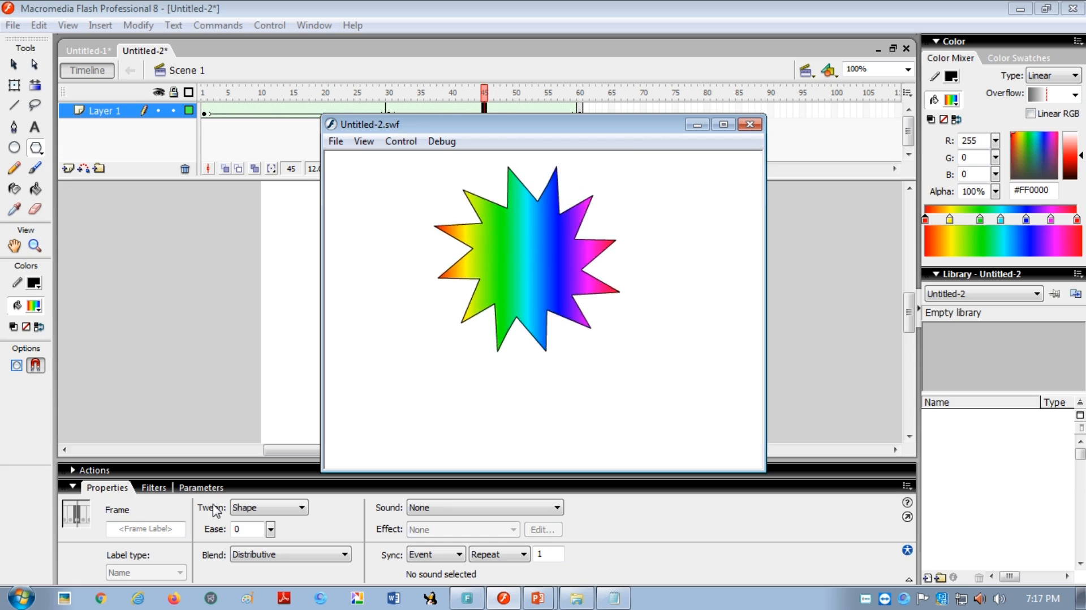
pyautogui.click(749, 125)
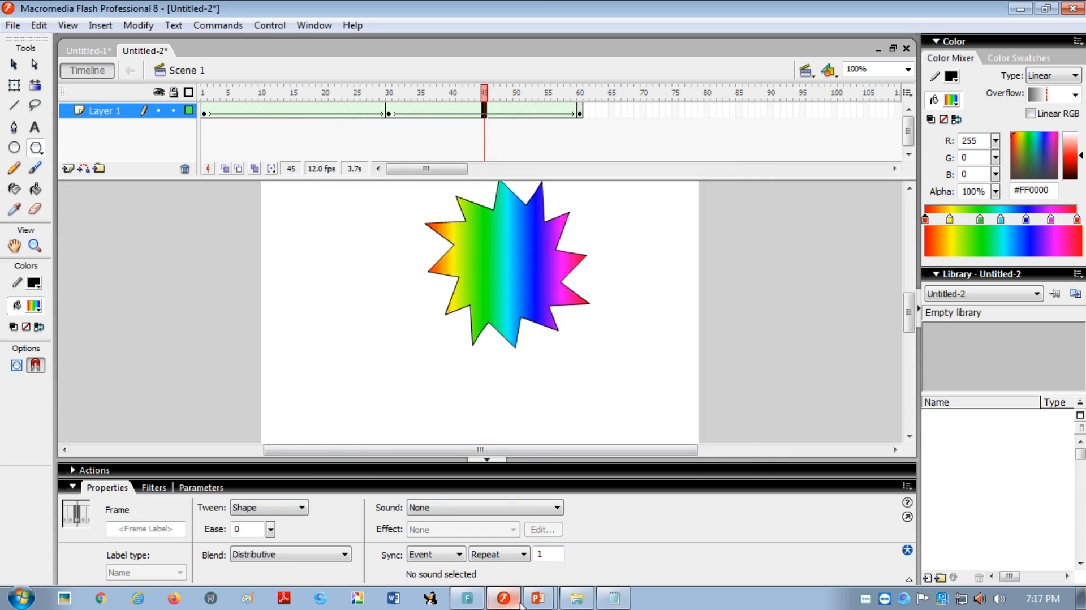
# Switch to the PowerPoint slide show to read the Tweened Animation definitions and return to Macromedia Flash.
pyautogui.click(537, 599)
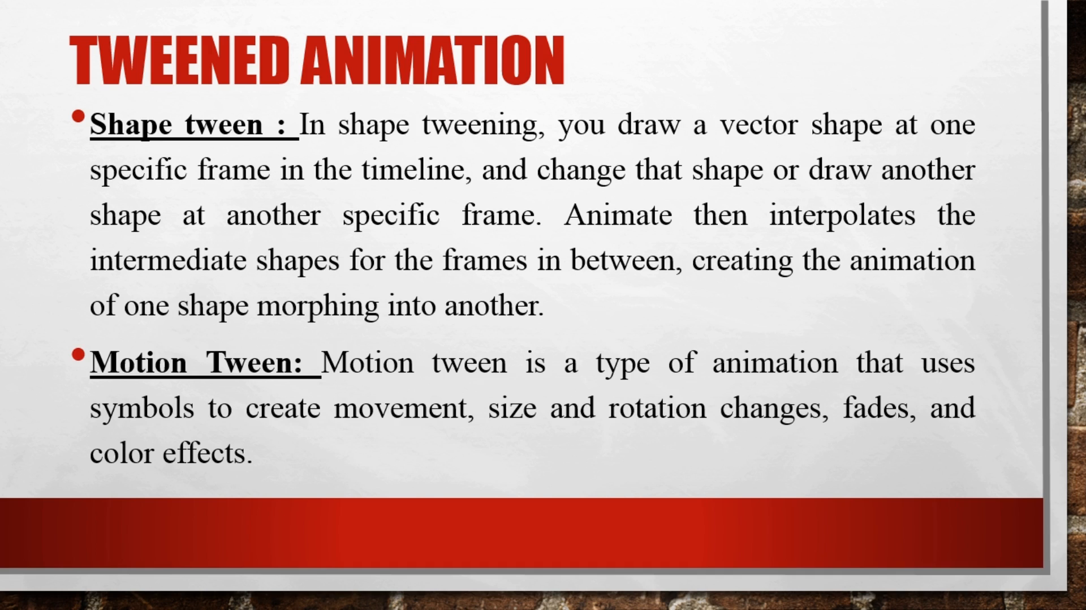
pyautogui.hotkey('alt', 'Tab')
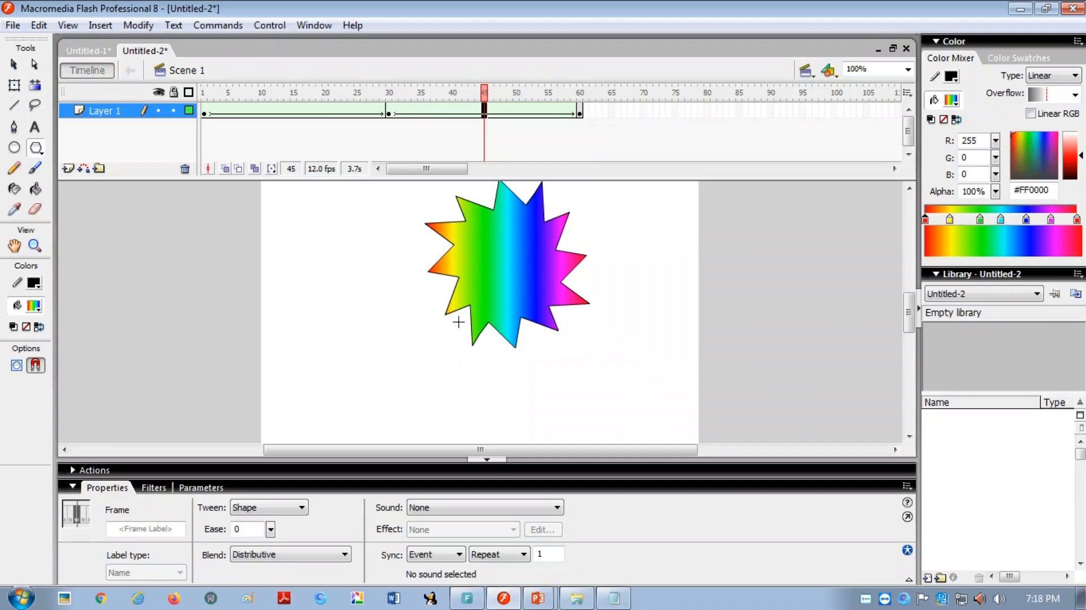
# Create a new blank Flash Document.
pyautogui.click(13, 26)
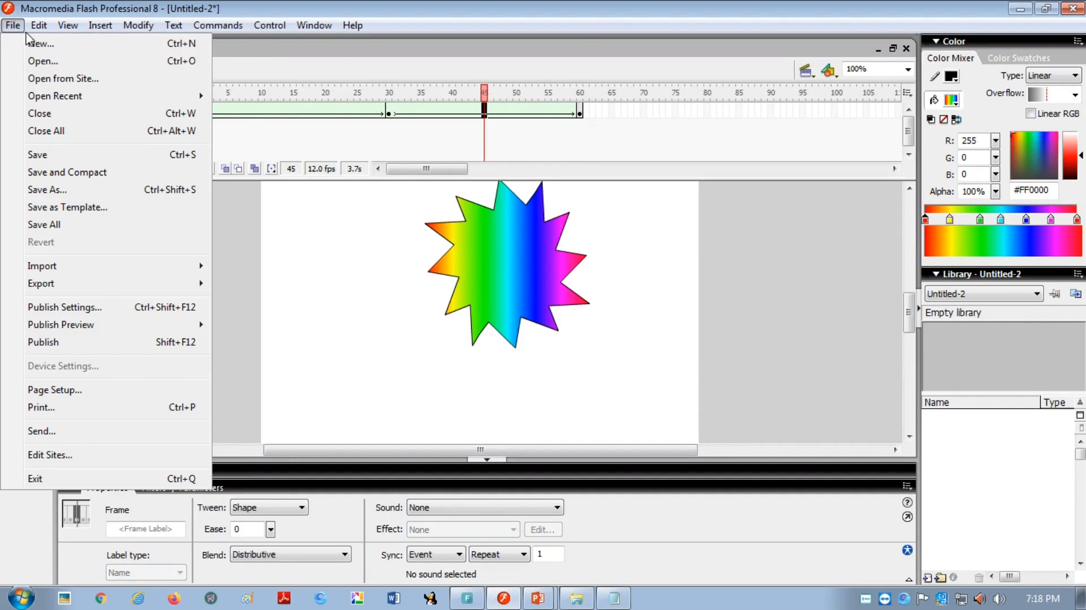
pyautogui.click(25, 43)
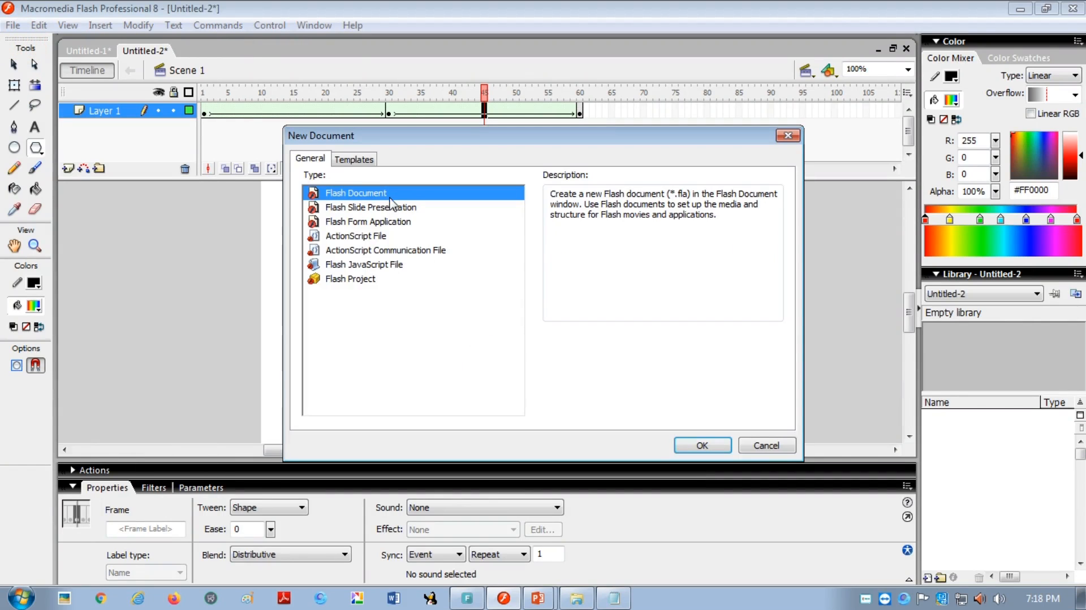
pyautogui.click(701, 445)
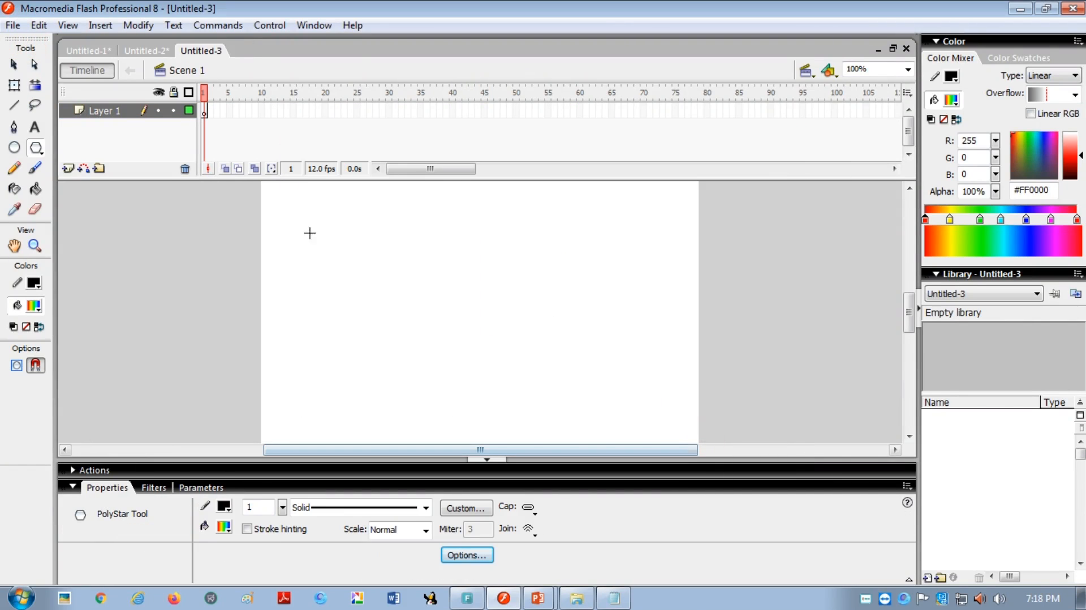
# Draw an oval about 99 by 111 px with the green radial gradient fill near the stage's upper-left corner.
pyautogui.click(15, 148)
pyautogui.click(38, 309)
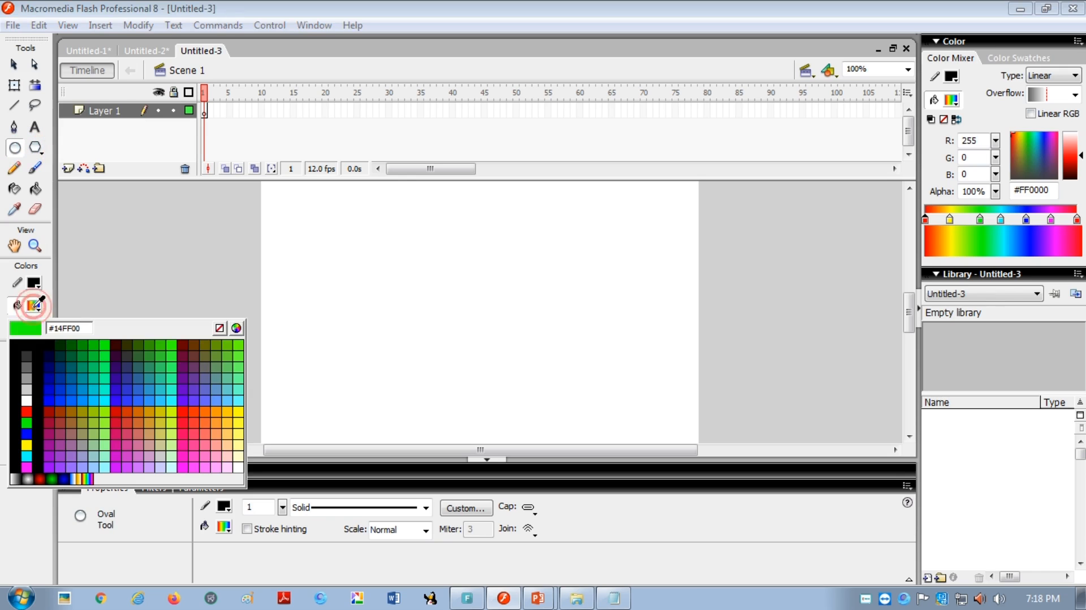
pyautogui.click(53, 479)
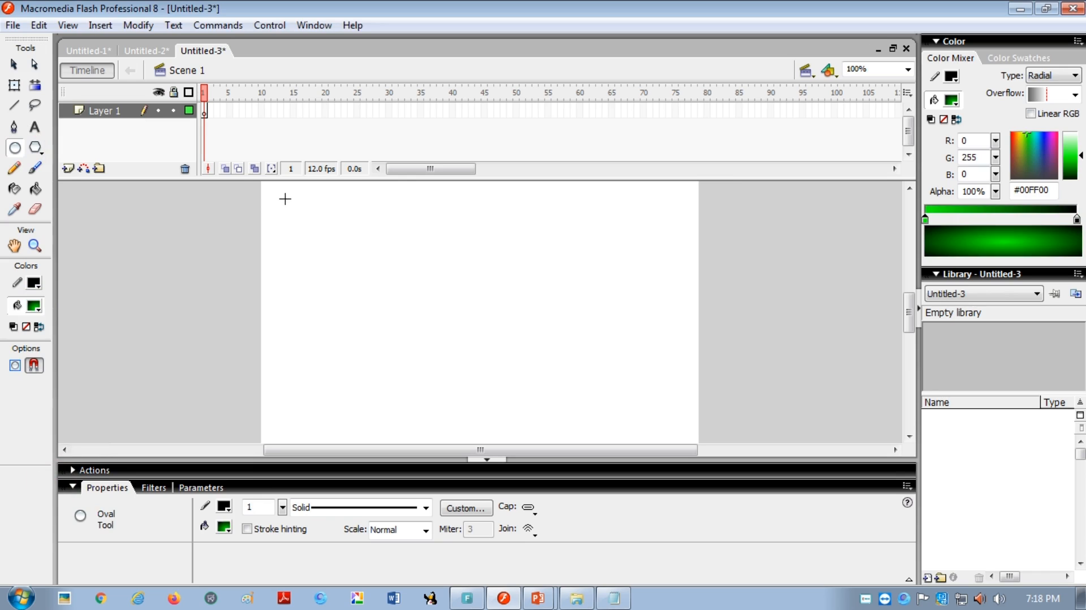
pyautogui.moveTo(286, 202); pyautogui.dragTo(365, 290)
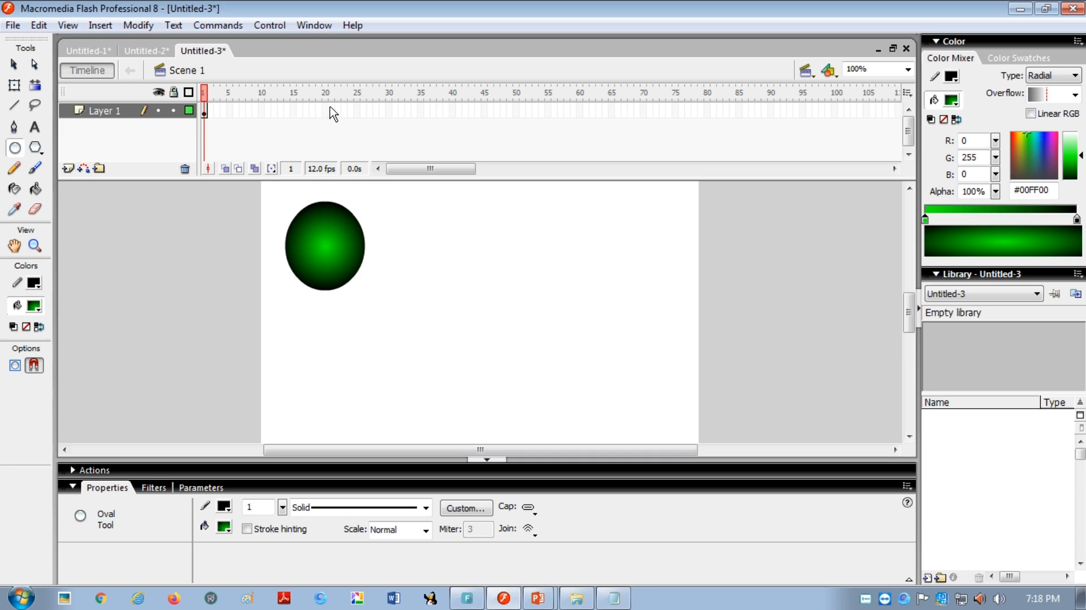
# Insert a keyframe at frame 25 and move the green oval there to about X 118, Y 258.
pyautogui.click(358, 111)
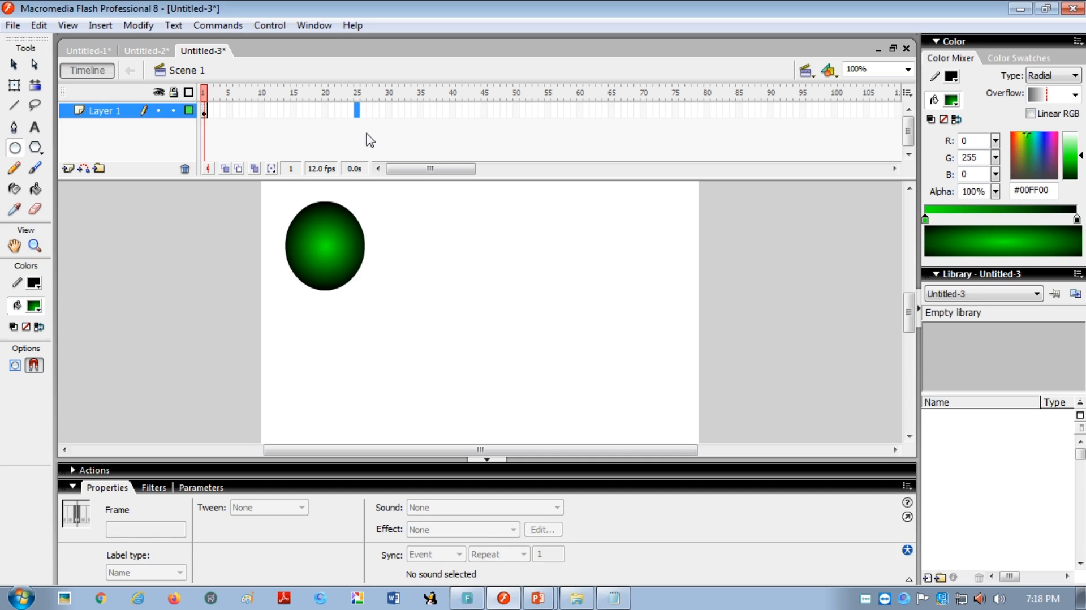
pyautogui.press('F6')
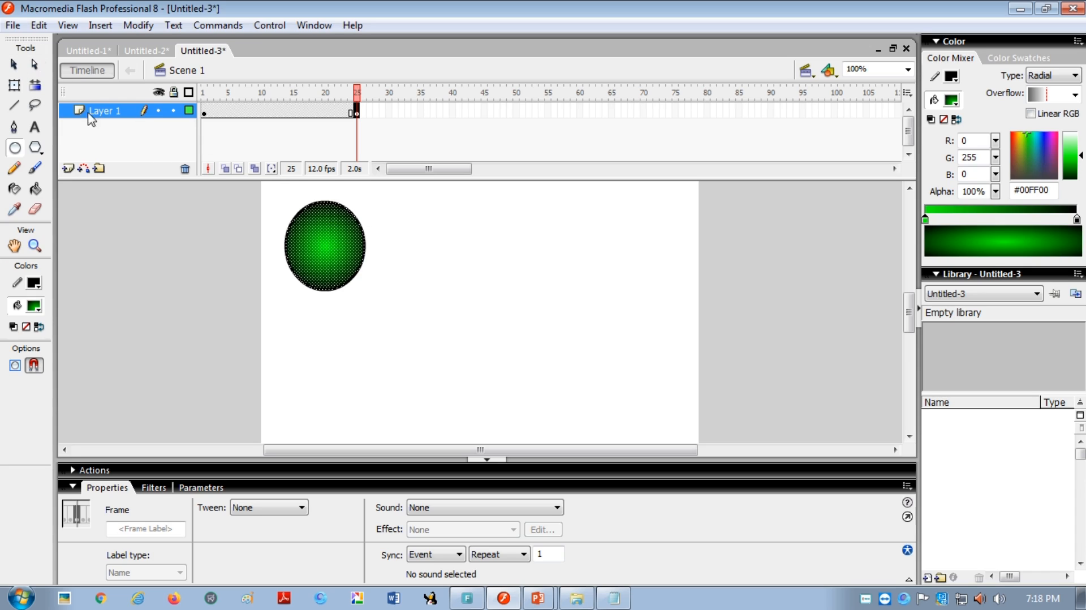
pyautogui.click(14, 65)
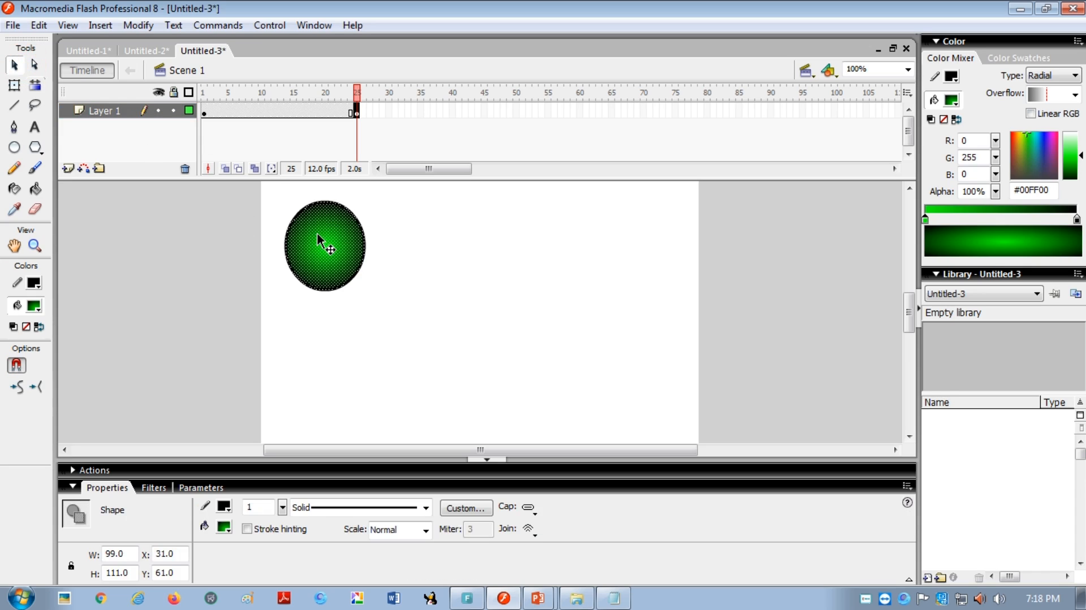
pyautogui.moveTo(317, 235); pyautogui.dragTo(387, 392)
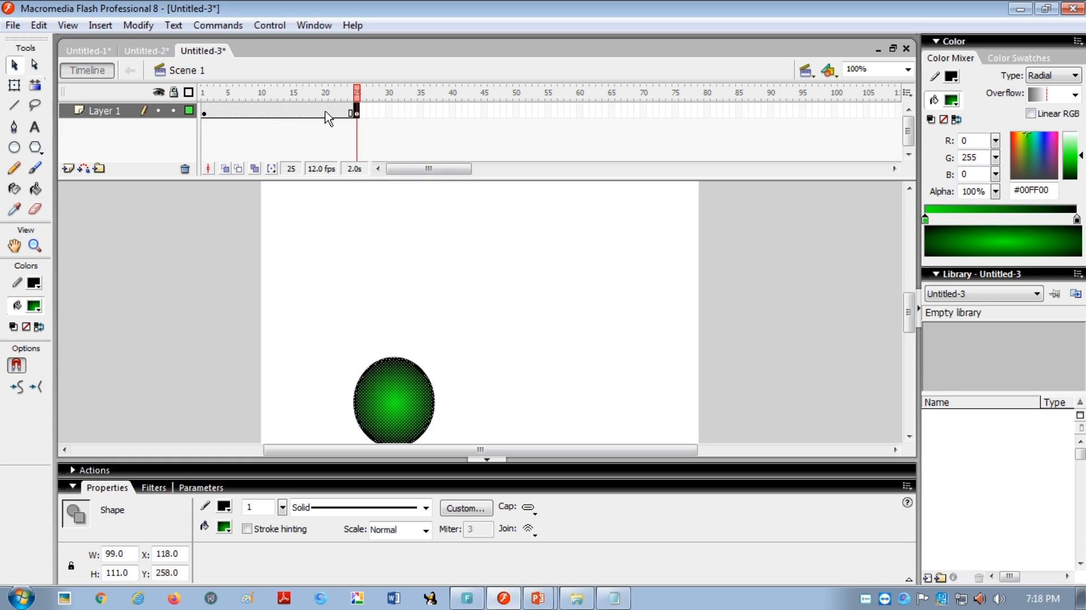
# Try to apply a Motion tween to the raw oval shape between the keyframes at frames 1 and 25.
pyautogui.click(287, 111)
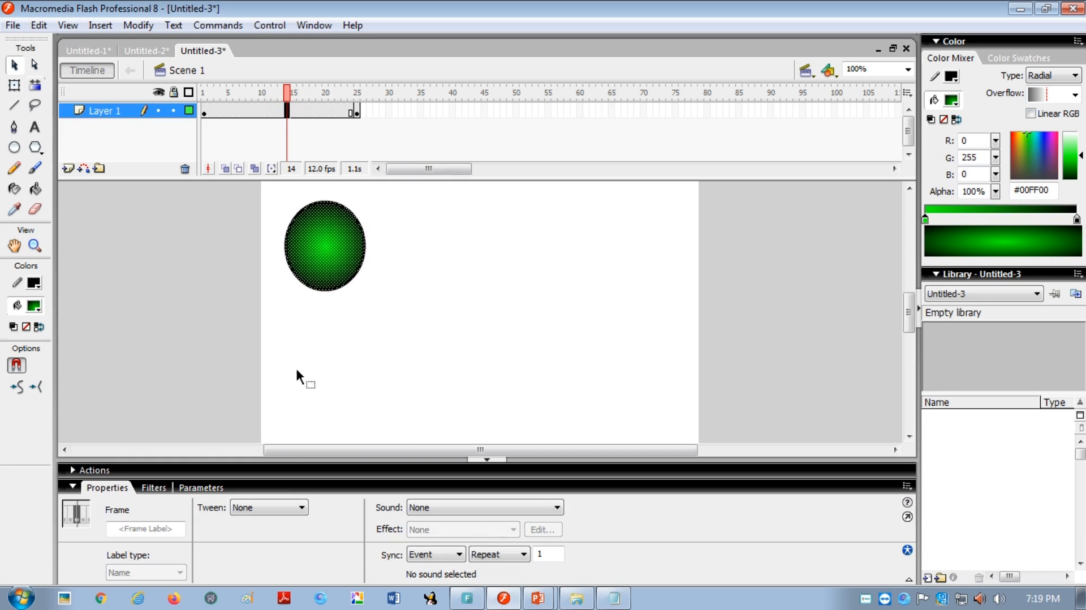
pyautogui.click(292, 508)
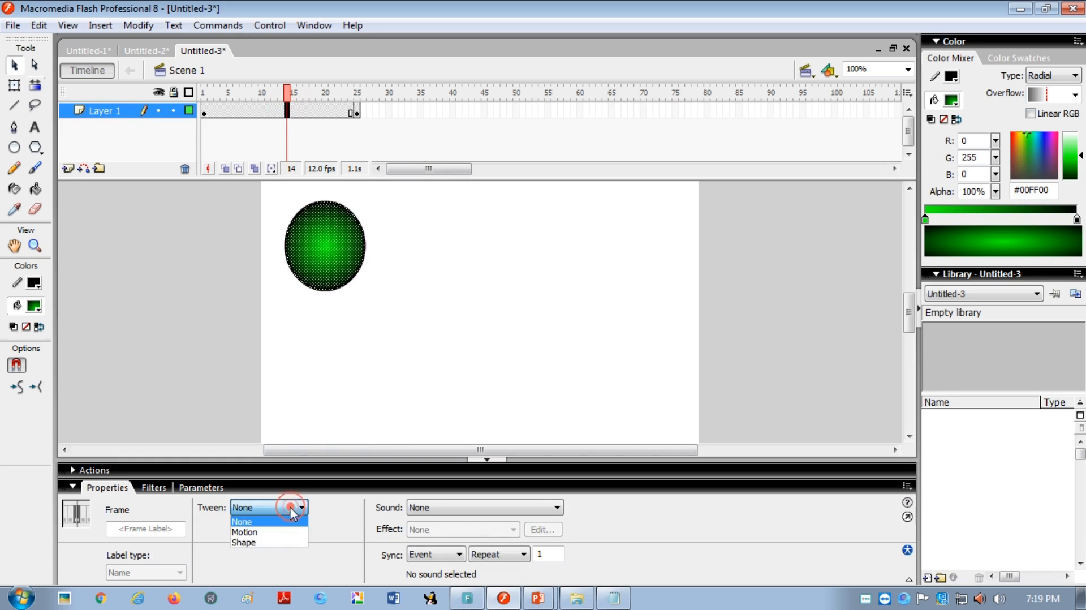
pyautogui.click(276, 532)
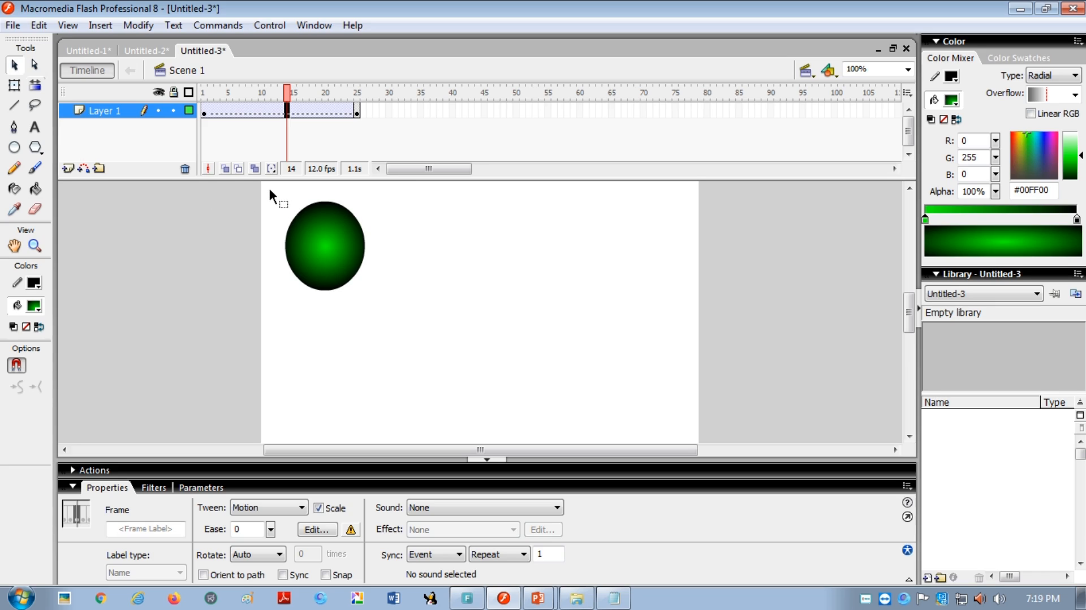
# Create another Flash Document and draw a green radial-gradient circle about 94.5 px across in the stage's upper-left area.
pyautogui.click(13, 25)
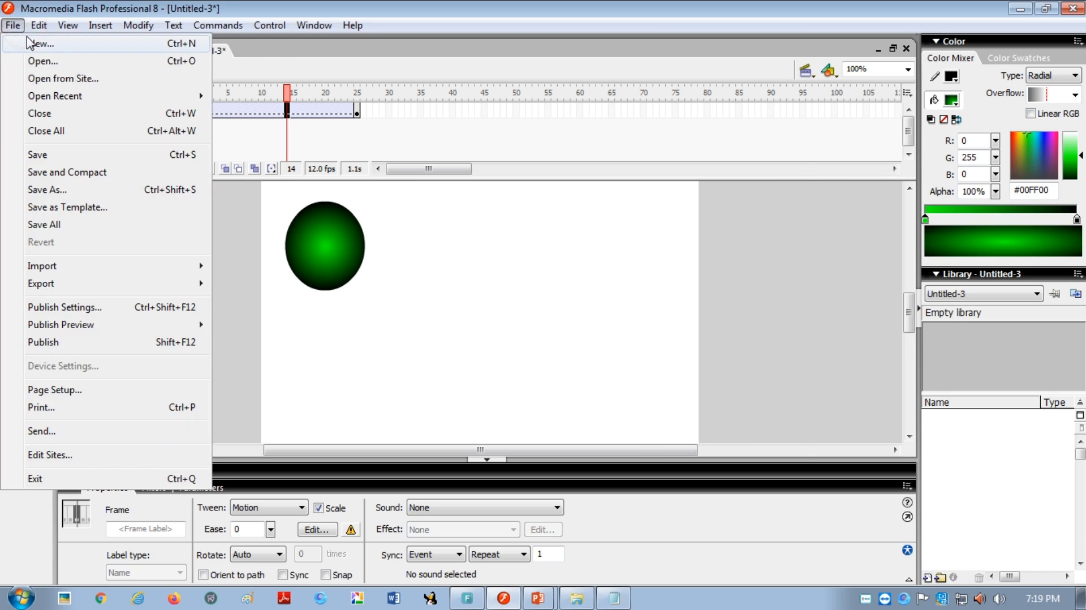
pyautogui.click(26, 43)
pyautogui.click(634, 445)
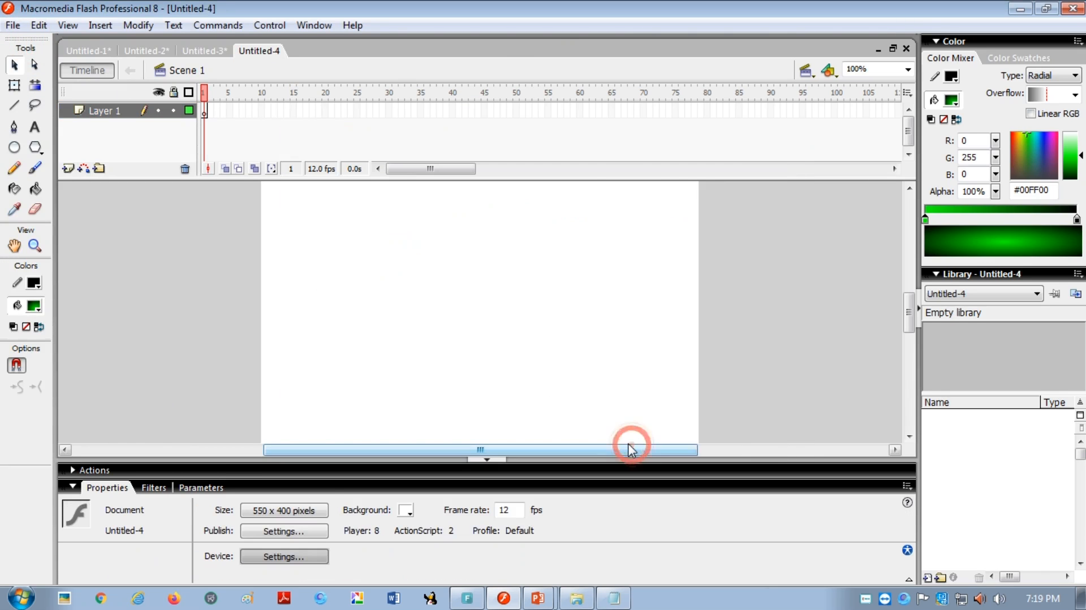
pyautogui.click(15, 147)
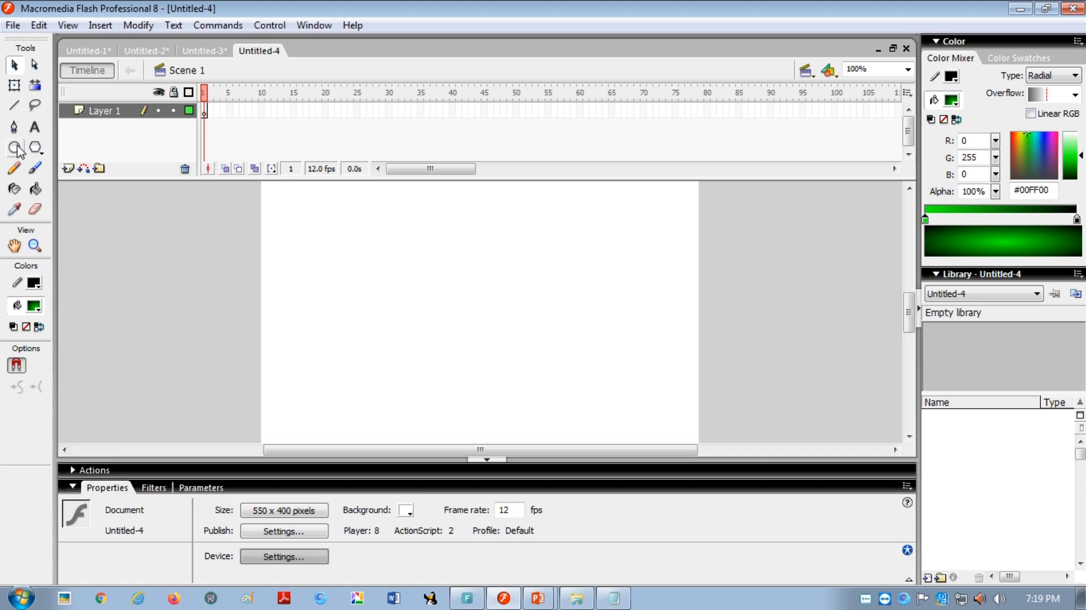
pyautogui.moveTo(298, 228); pyautogui.dragTo(378, 298)
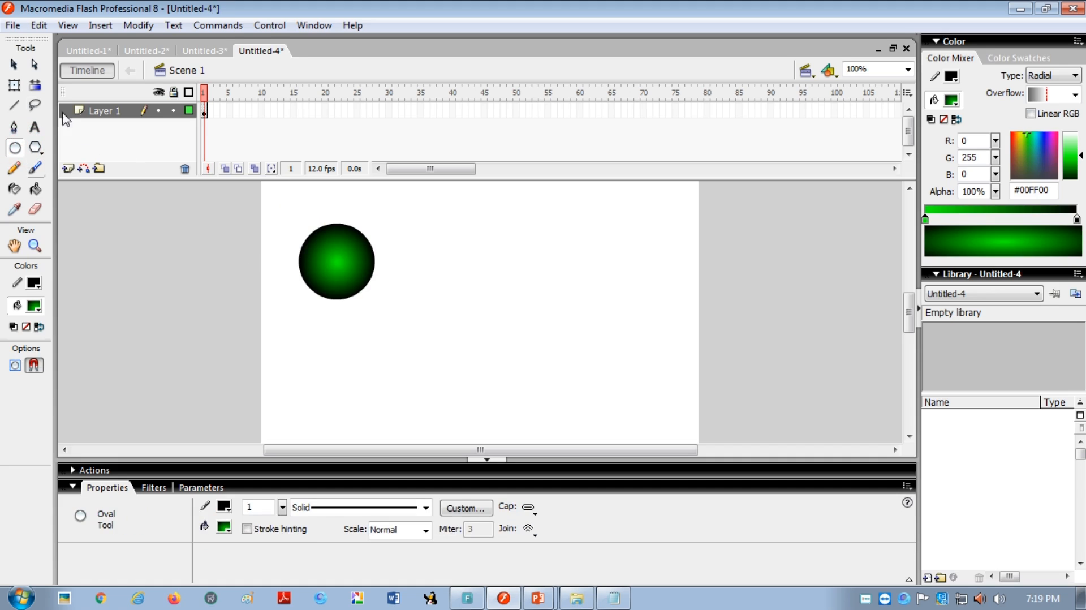
# Select the whole green circle, including its outline, and convert it to a Graphic symbol named Symbol 1.
pyautogui.click(14, 64)
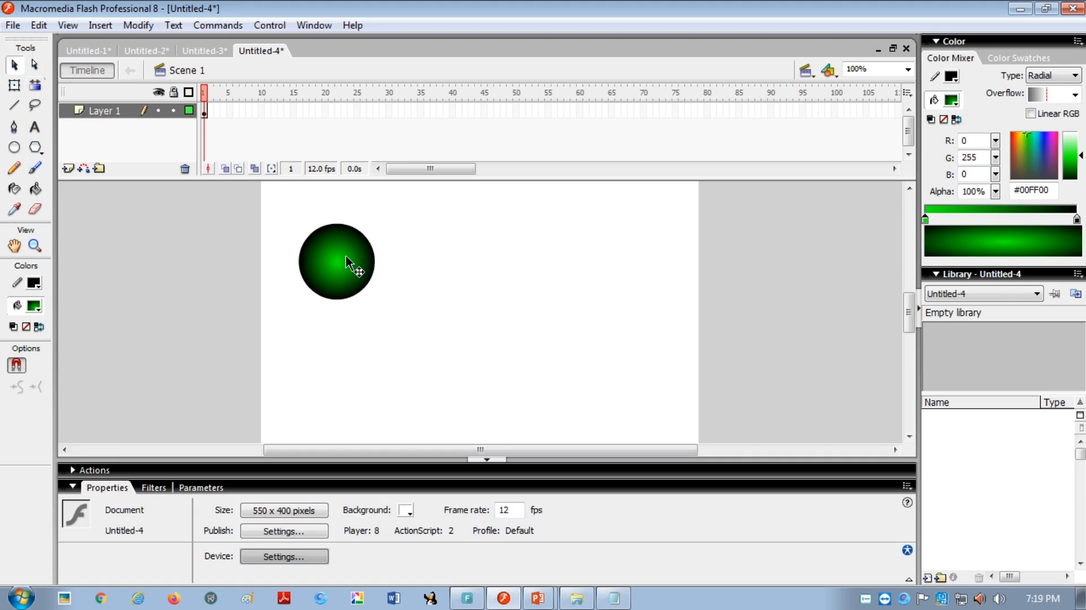
pyautogui.click(23, 65)
pyautogui.moveTo(283, 192); pyautogui.dragTo(399, 342)
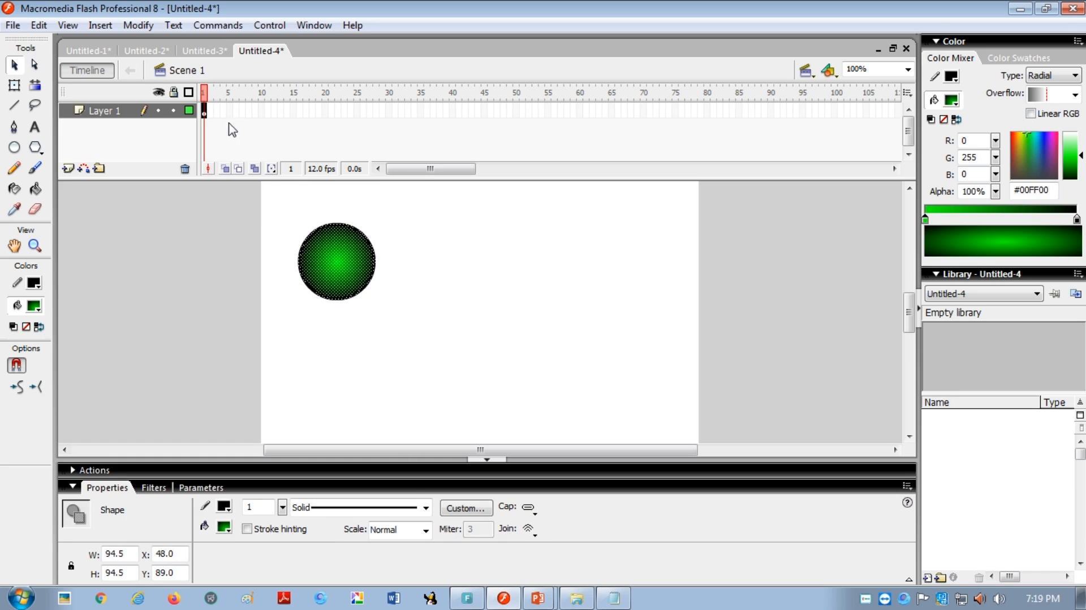
pyautogui.click(139, 27)
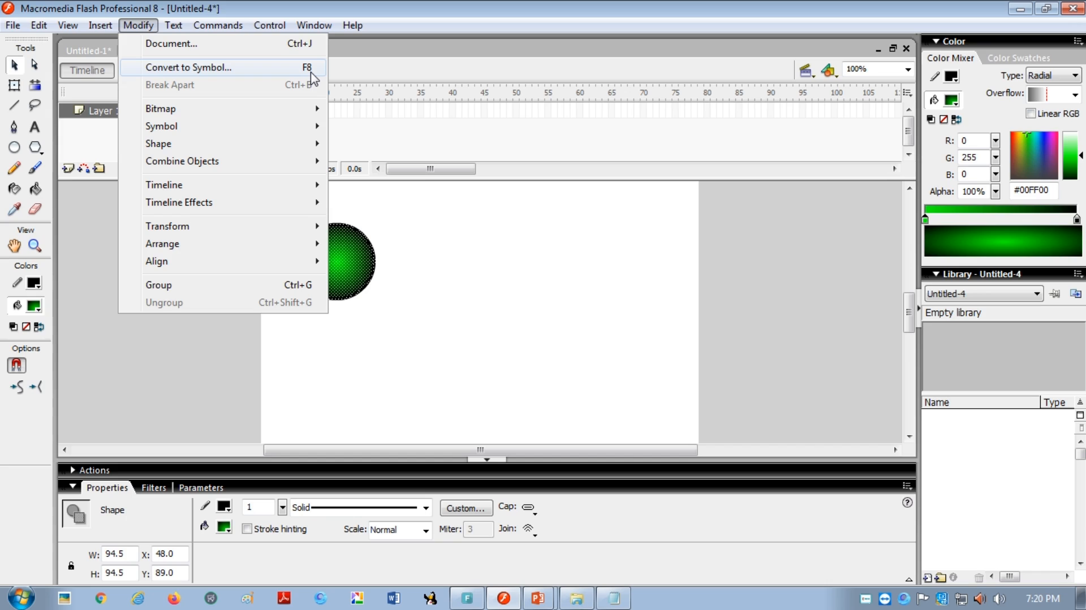
pyautogui.click(279, 72)
pyautogui.click(457, 202)
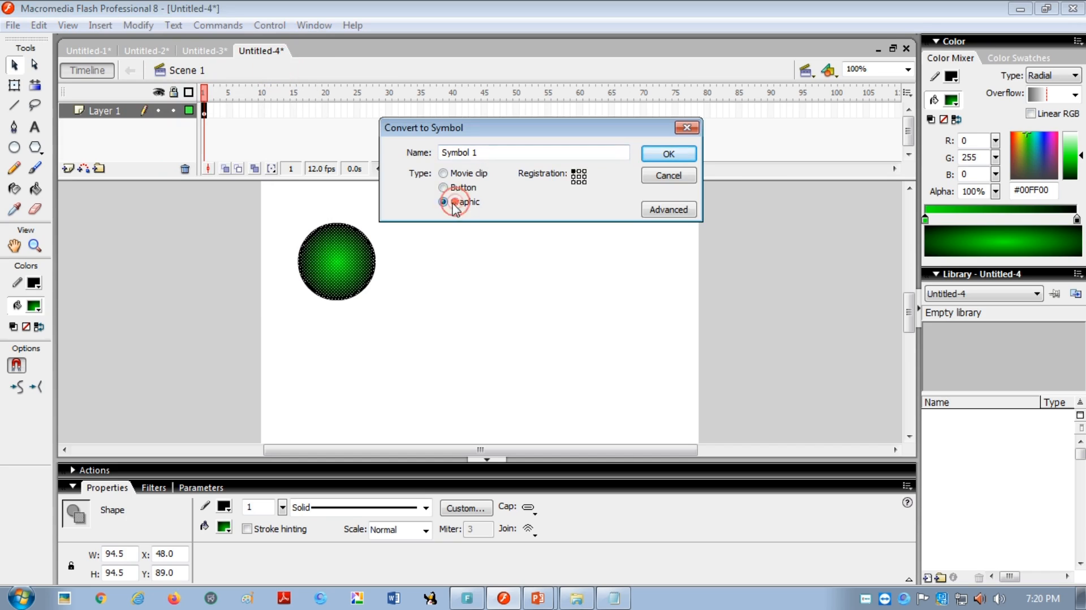
pyautogui.click(463, 202)
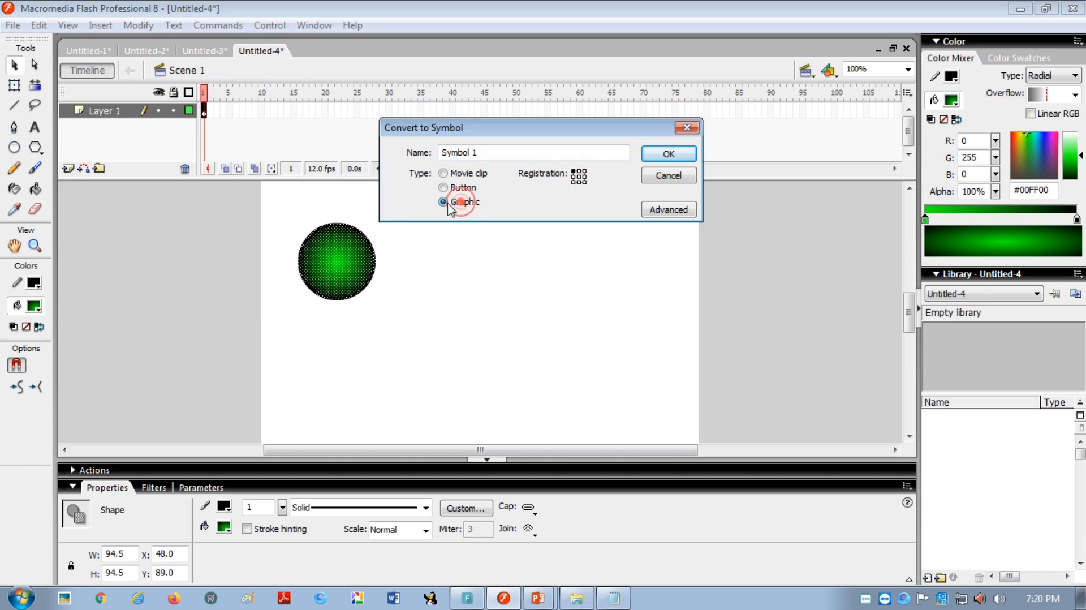
pyautogui.click(668, 154)
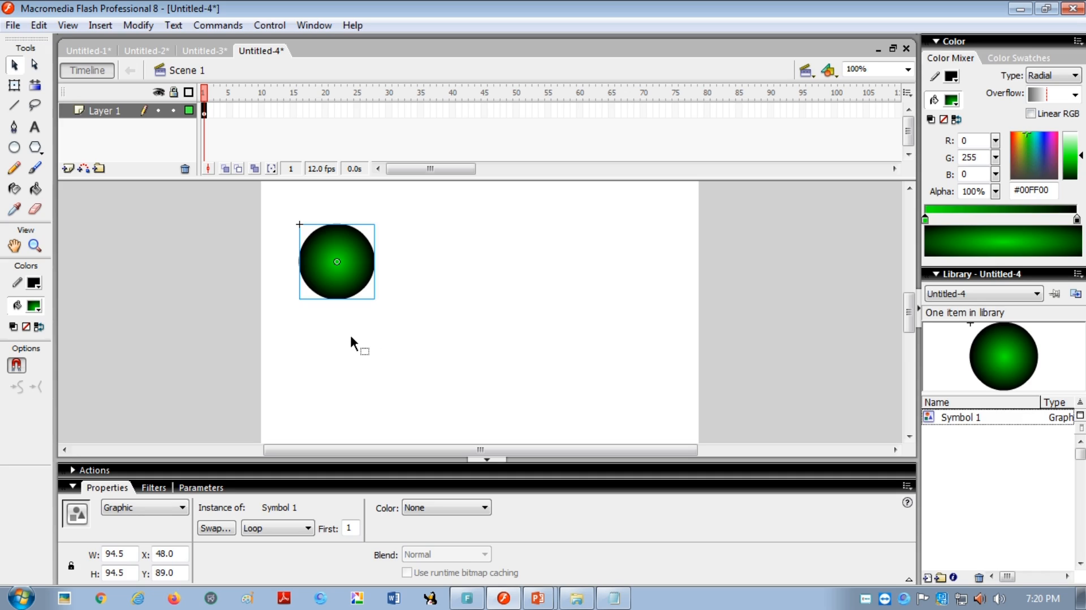
# Insert a keyframe at frame 30 and move the circle symbol down to about X 151, Y 278.
pyautogui.click(389, 111)
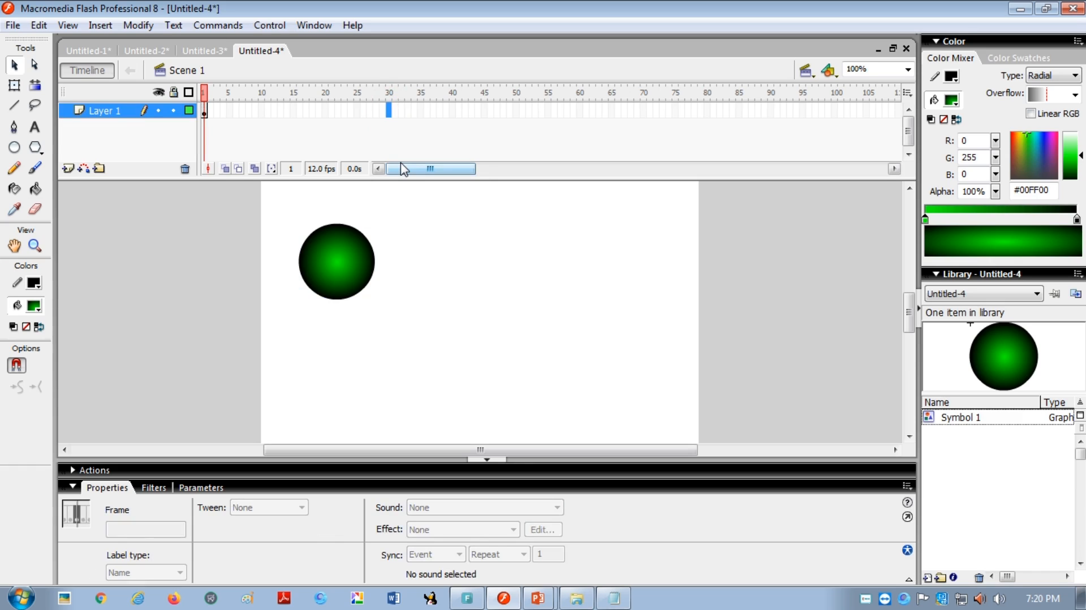
pyautogui.press('F6')
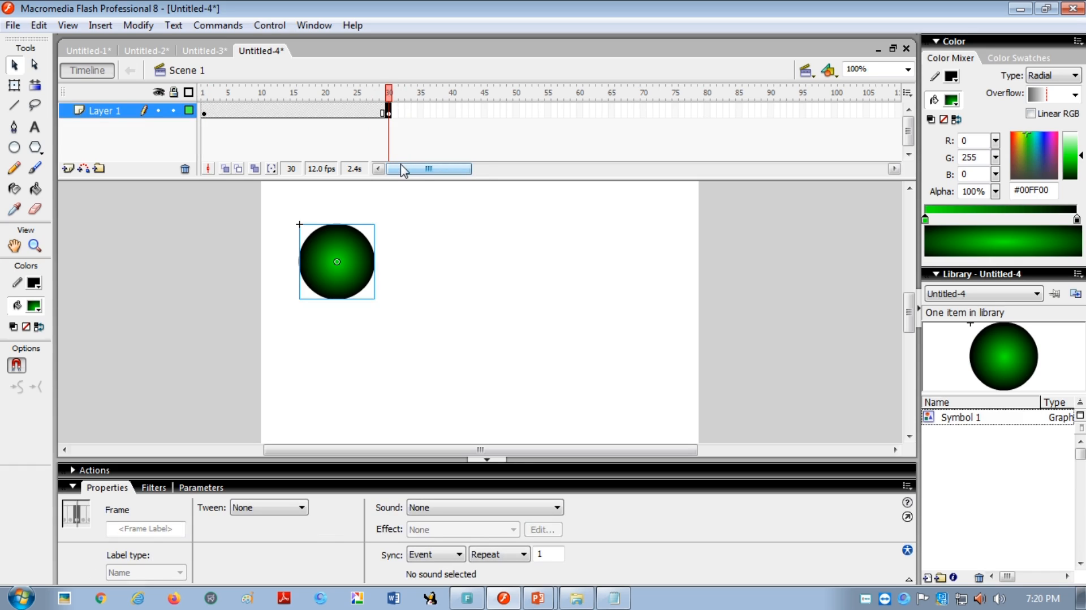
pyautogui.click(15, 65)
pyautogui.moveTo(329, 249); pyautogui.dragTo(410, 399)
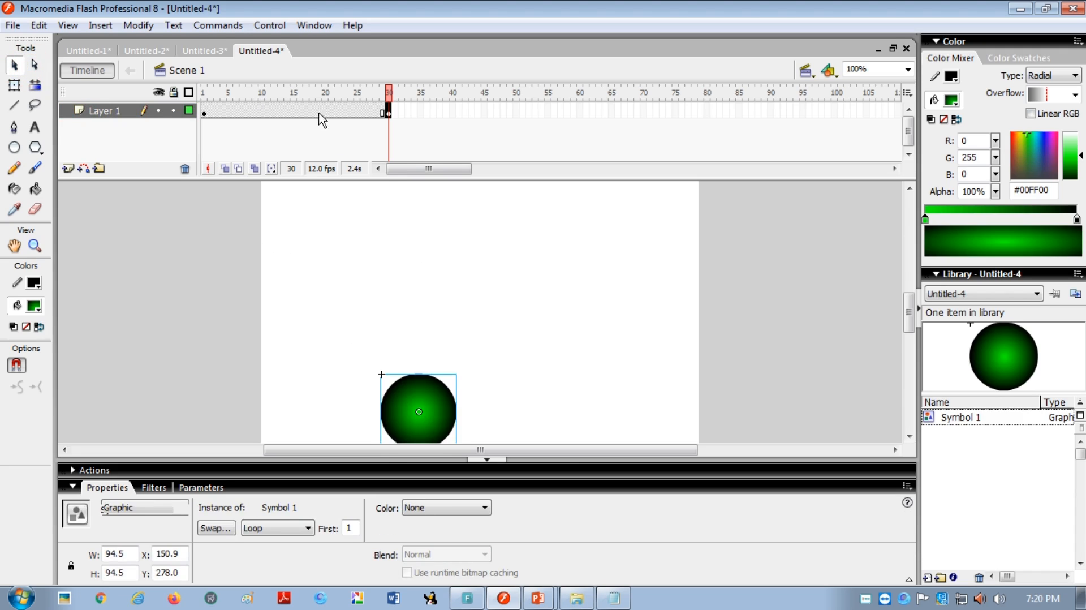
# Apply a Motion tween to the frames between the keyframes at 1 and 30.
pyautogui.click(301, 112)
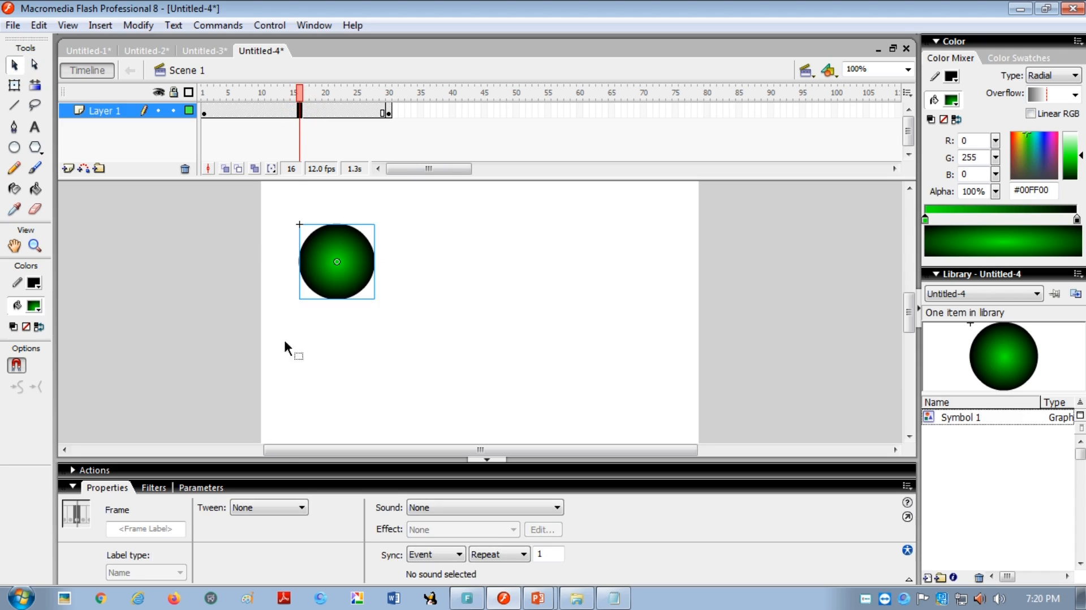
pyautogui.click(291, 507)
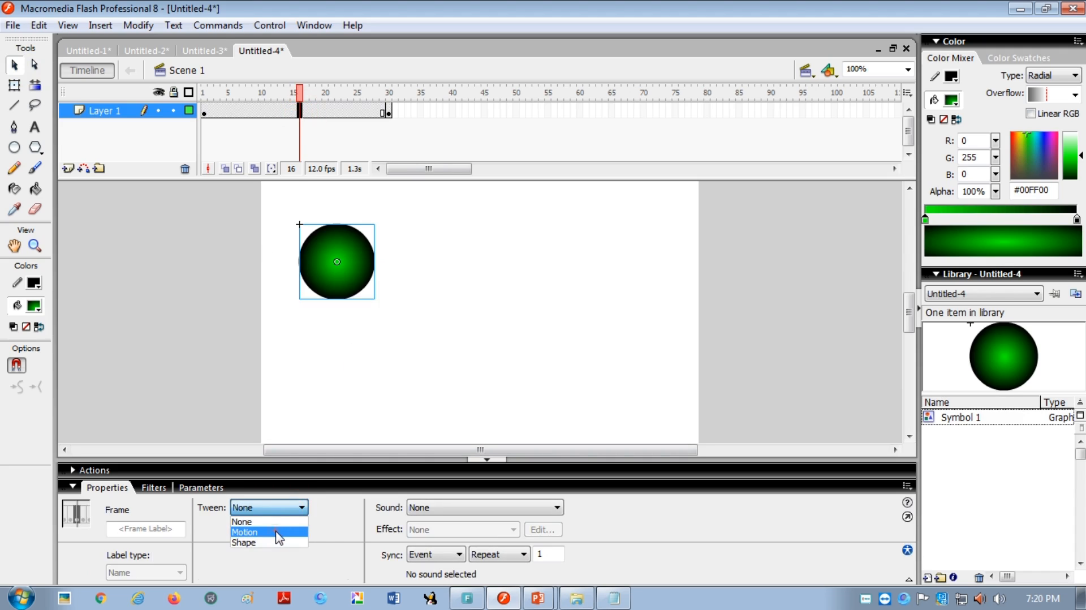
pyautogui.click(277, 533)
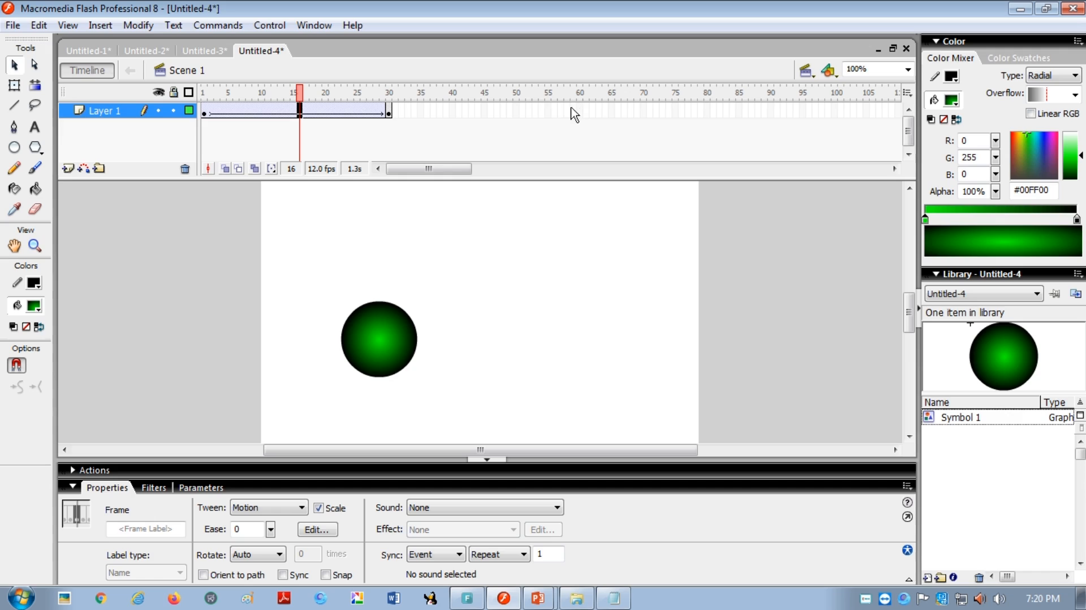
# Insert a keyframe at frame 50 and move the circle symbol up and to the right, to about X 279, Y 45.
pyautogui.click(516, 109)
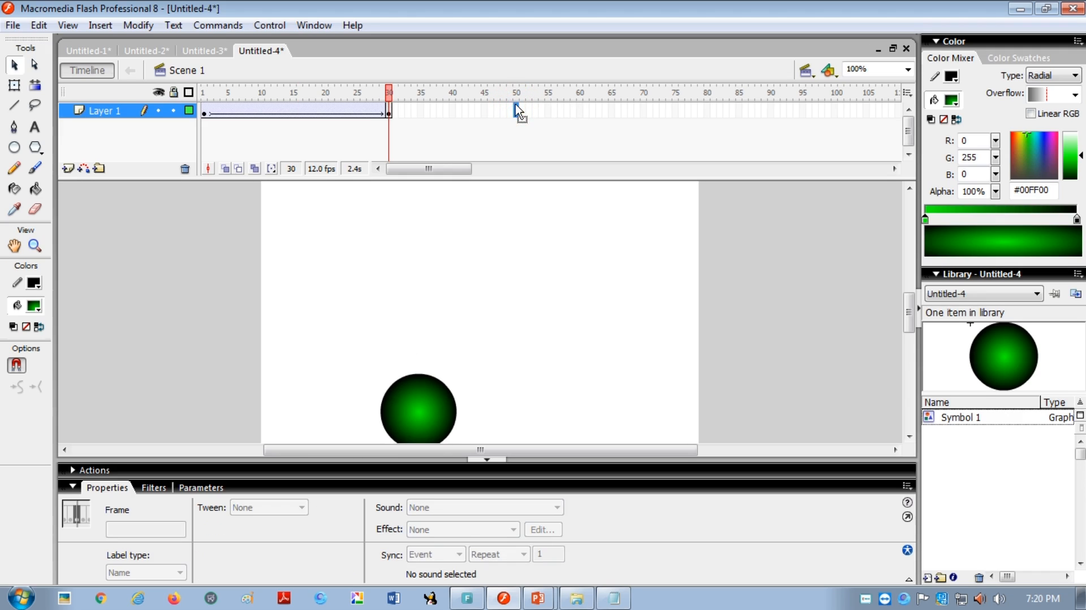
pyautogui.press('F6')
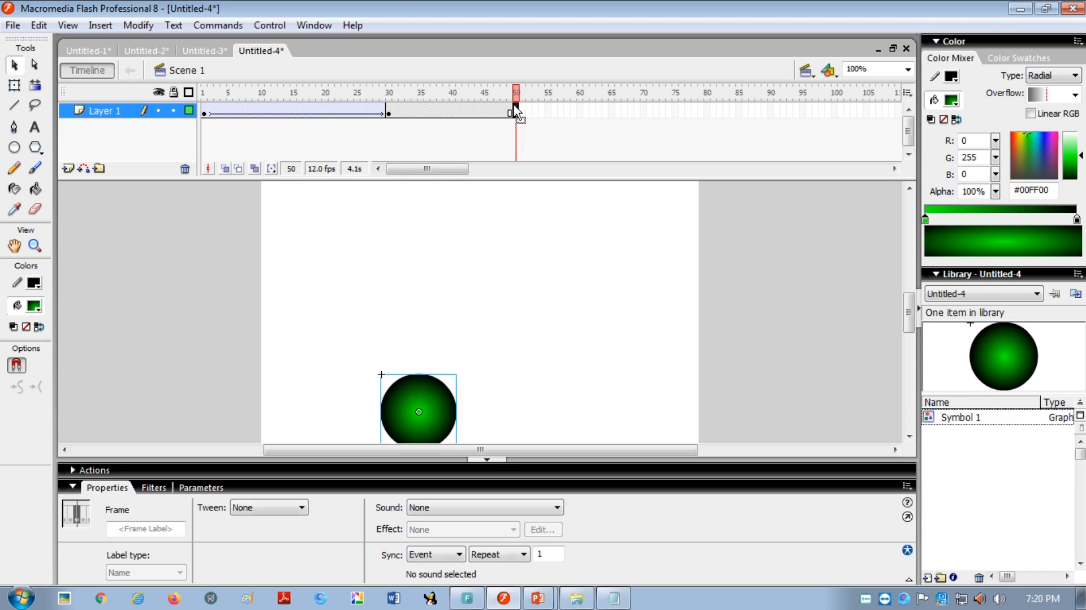
pyautogui.moveTo(423, 416); pyautogui.dragTo(535, 229)
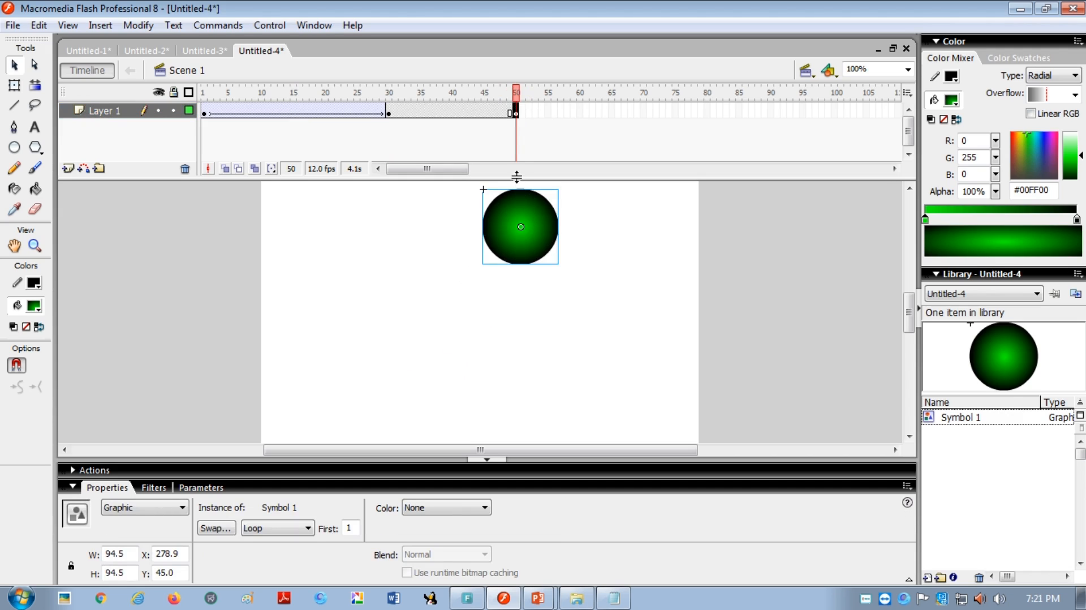
# Apply a Motion tween to the frames between the keyframes at 30 and 50.
pyautogui.click(447, 111)
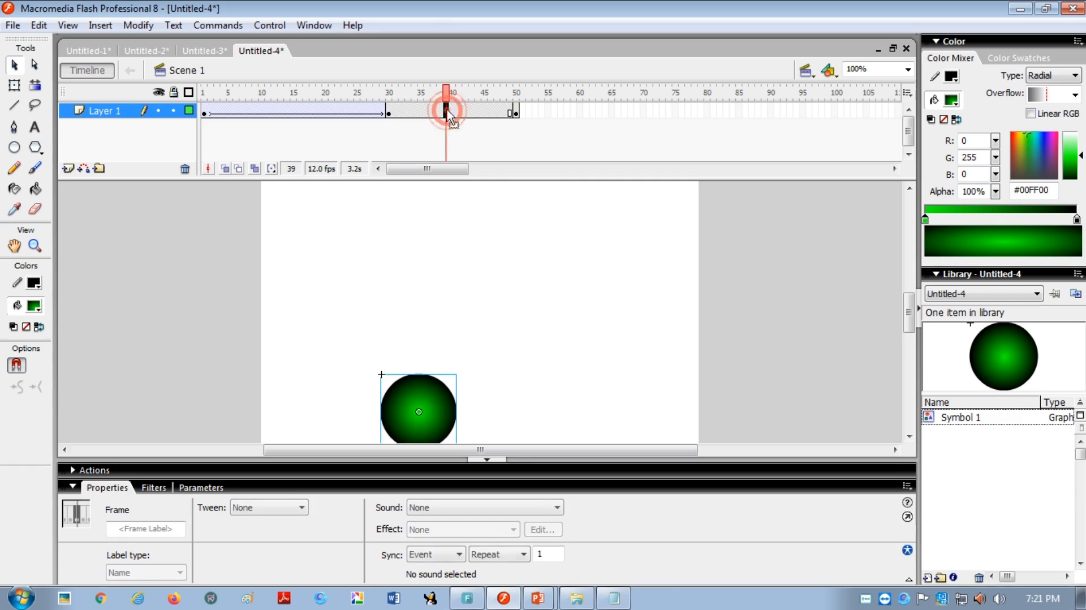
pyautogui.click(281, 516)
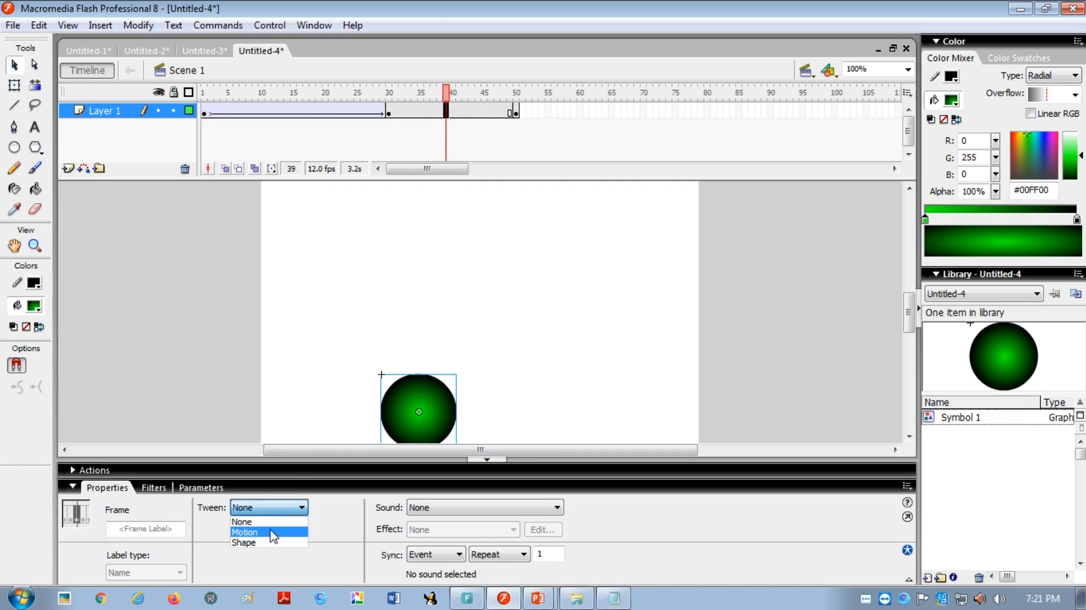
pyautogui.click(270, 533)
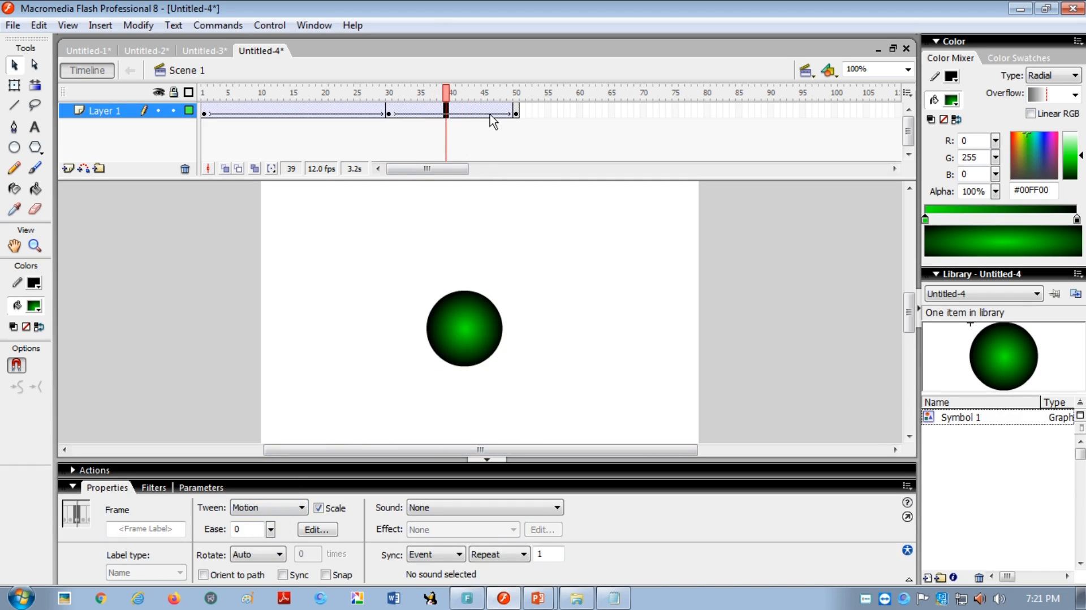
# Insert a keyframe at frame 73 and move the circle symbol down and to the right, to about X 414, Y 272.
pyautogui.click(663, 111)
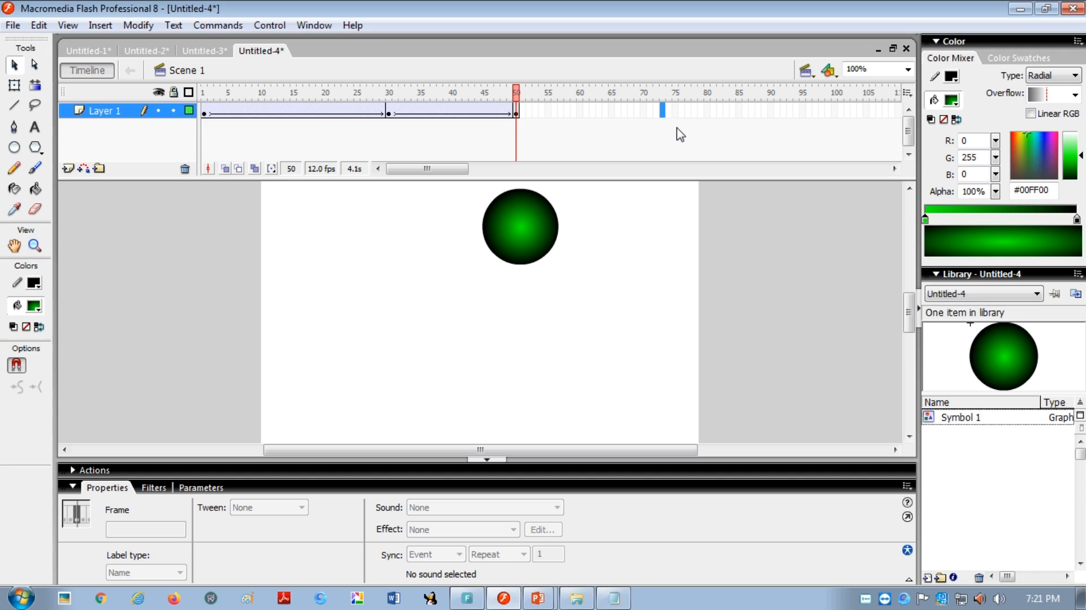
pyautogui.press('F6')
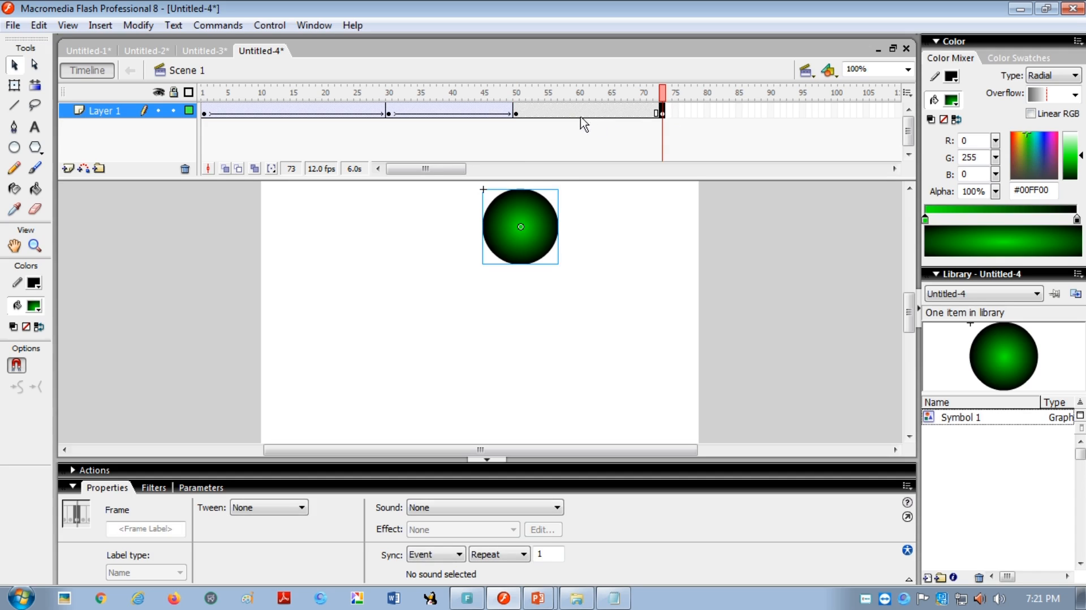
pyautogui.moveTo(536, 212); pyautogui.dragTo(642, 390)
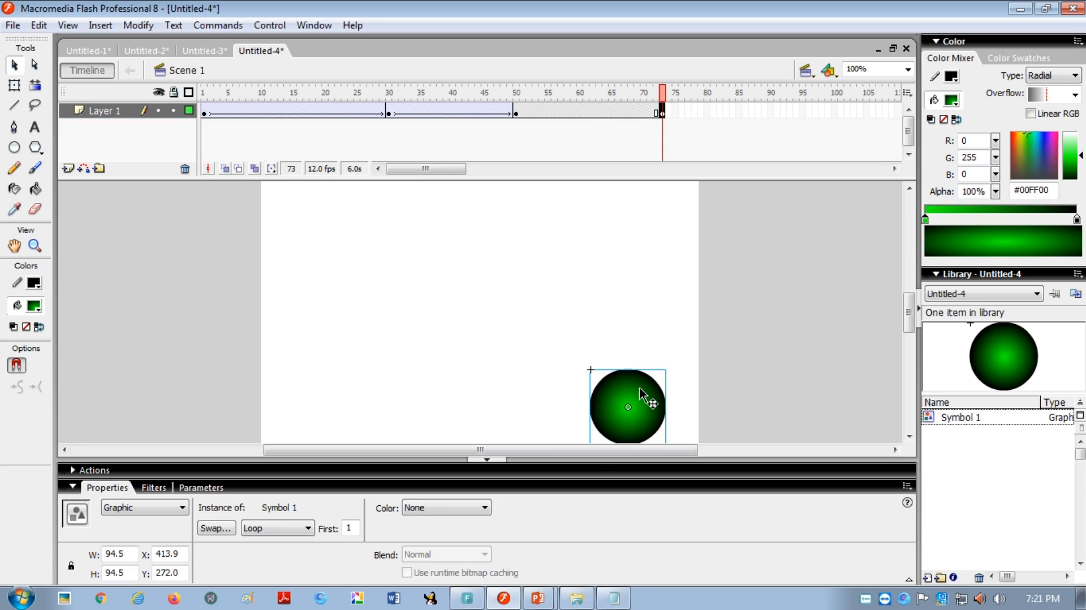
# Apply a Motion tween to the frames between the keyframes at 50 and 73, and test the movie in a preview.
pyautogui.click(593, 112)
pyautogui.click(294, 508)
pyautogui.click(284, 533)
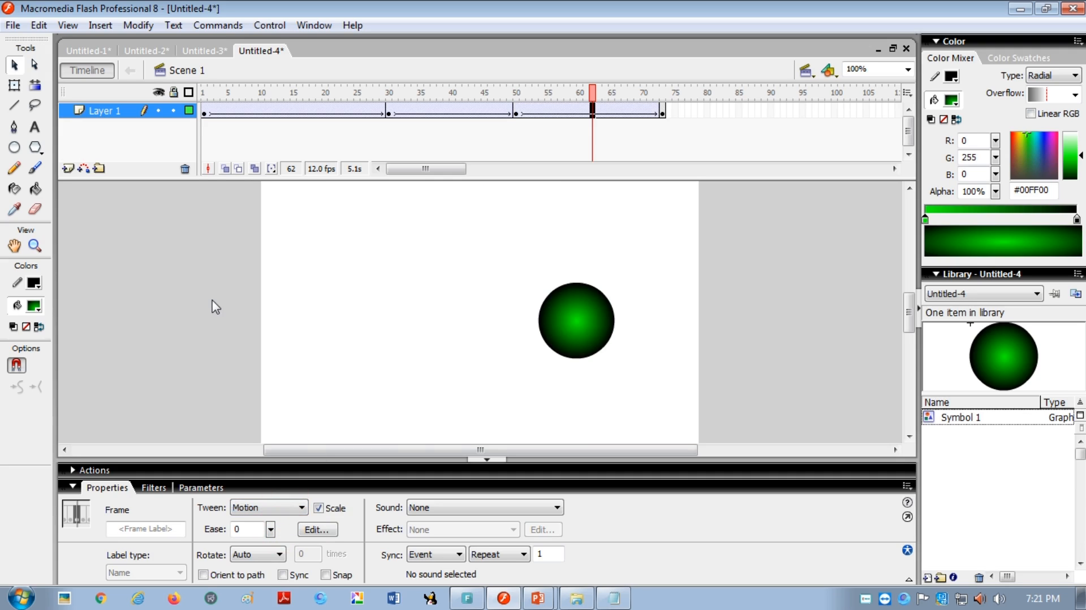
pyautogui.hotkey('ctrl', 'Return')
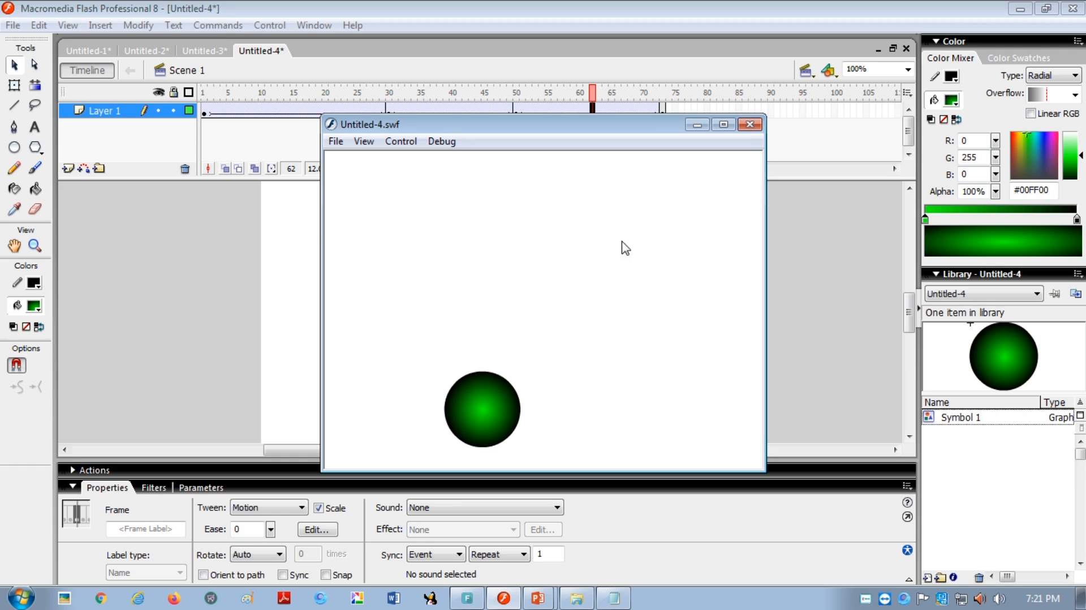
pyautogui.click(750, 124)
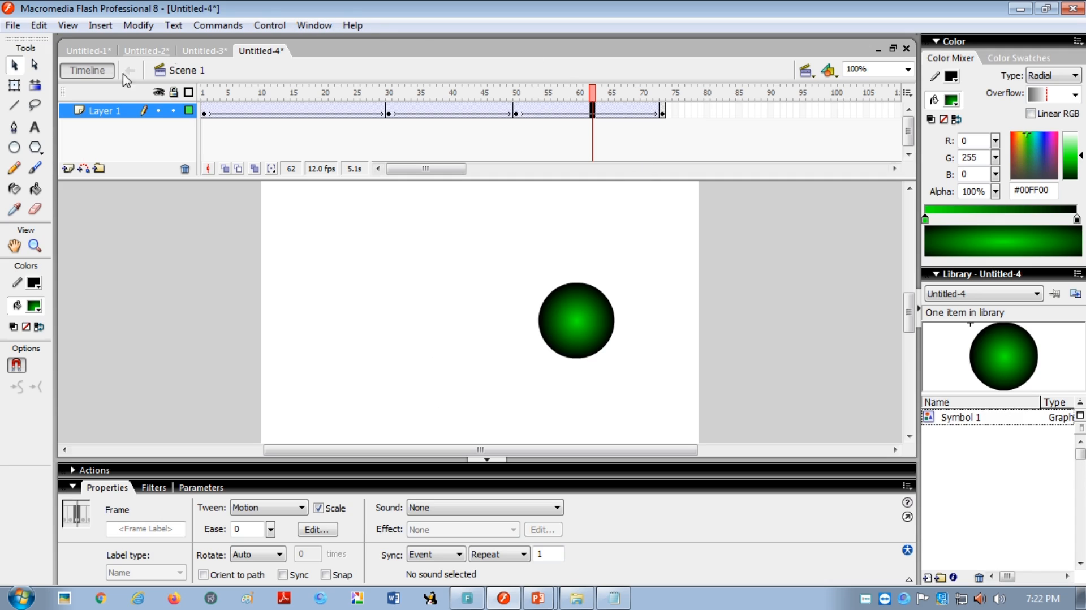
# Expand and collapse the Actions panel, and hide and redisplay the Tools panel.
pyautogui.click(70, 469)
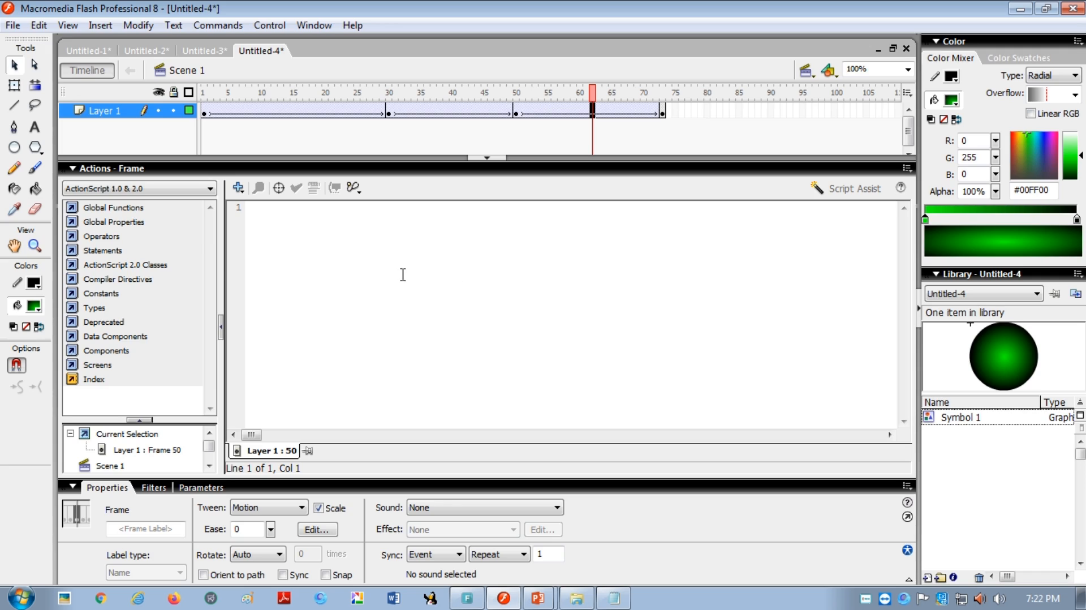
pyautogui.click(74, 169)
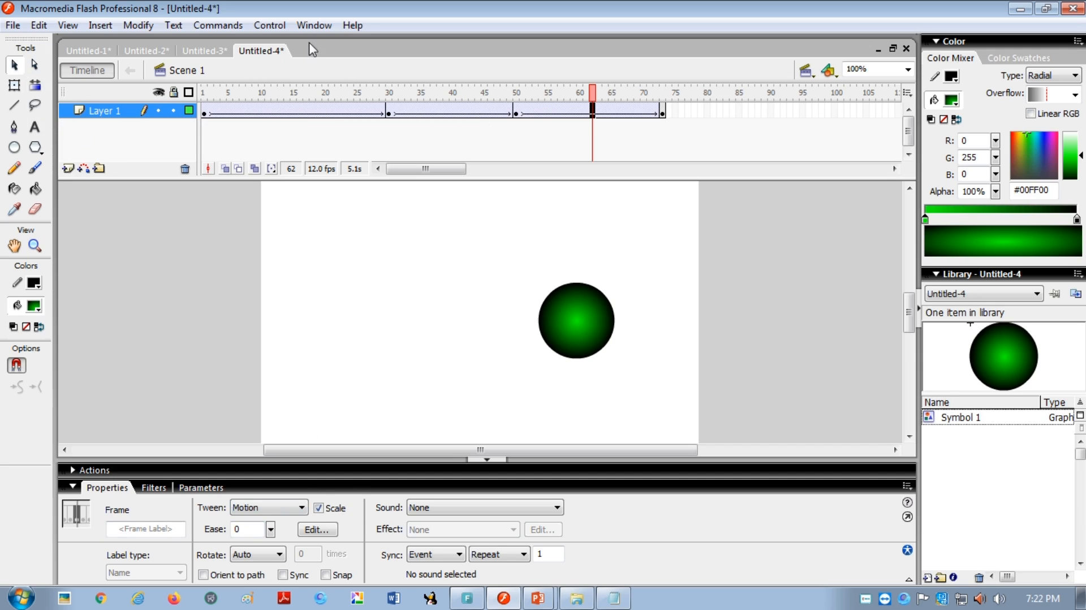
pyautogui.click(315, 26)
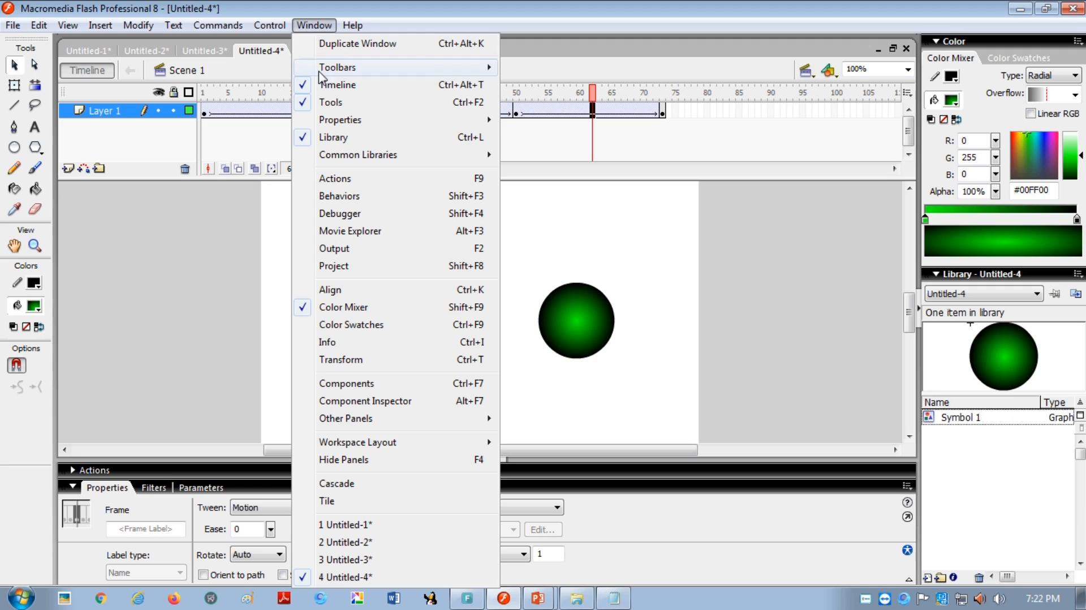
pyautogui.click(333, 103)
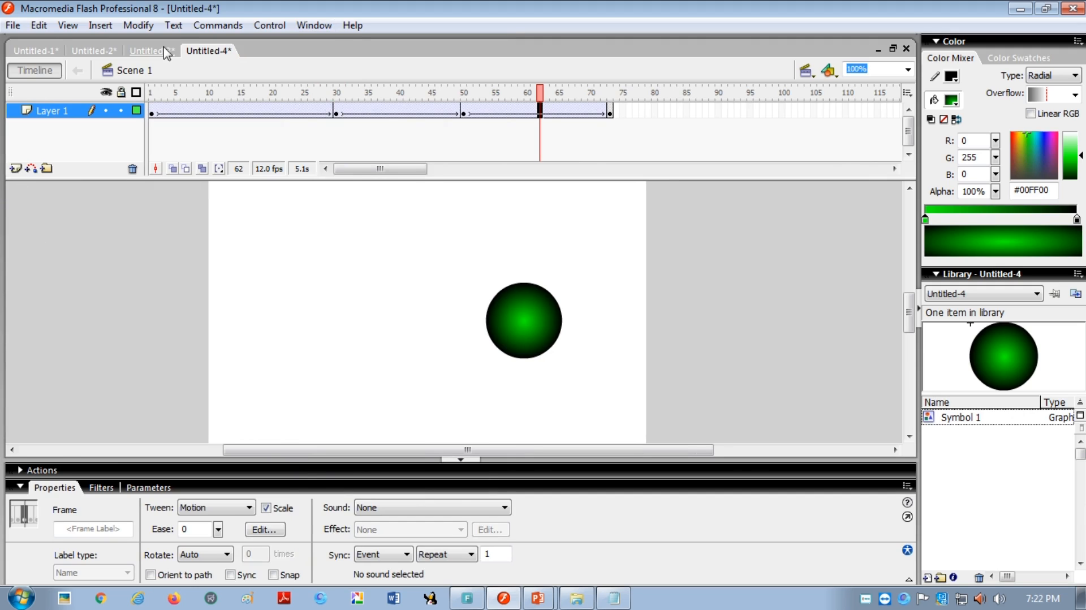
pyautogui.click(314, 26)
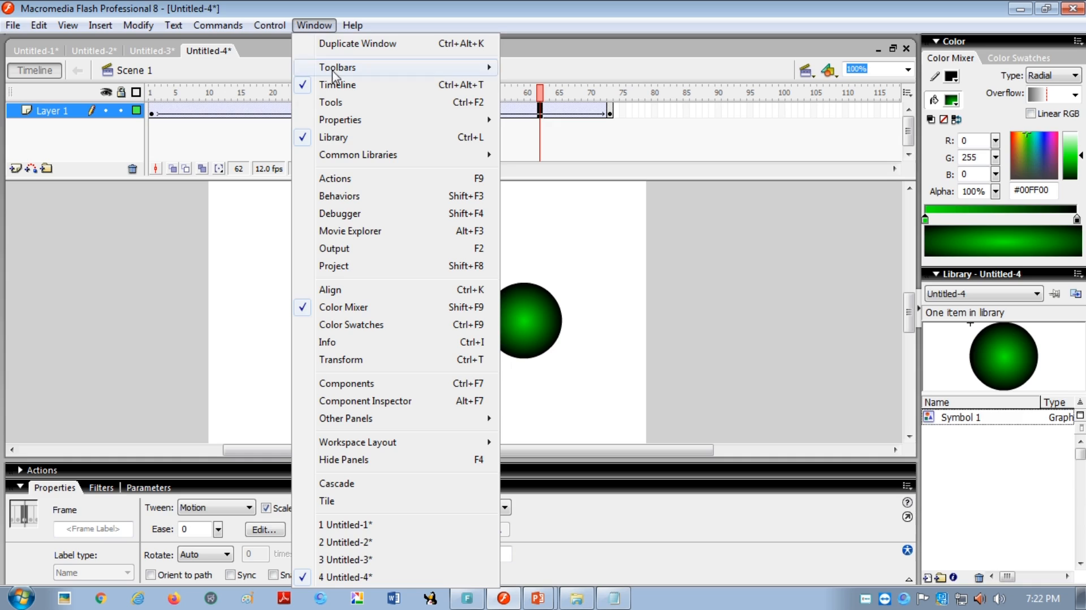
pyautogui.click(346, 103)
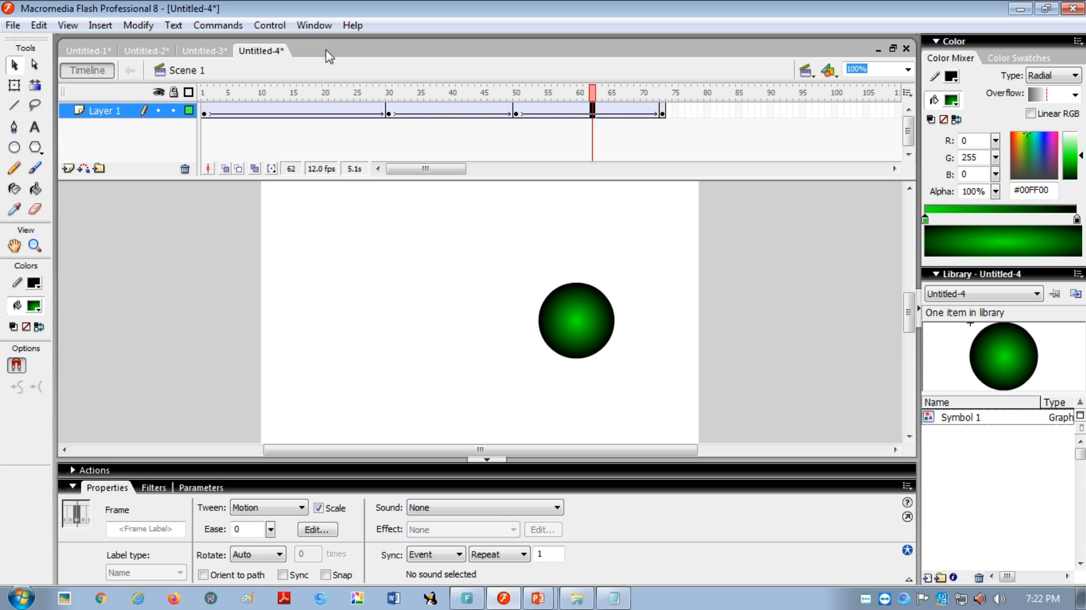
# Hide the Properties panel and show it again.
pyautogui.click(320, 29)
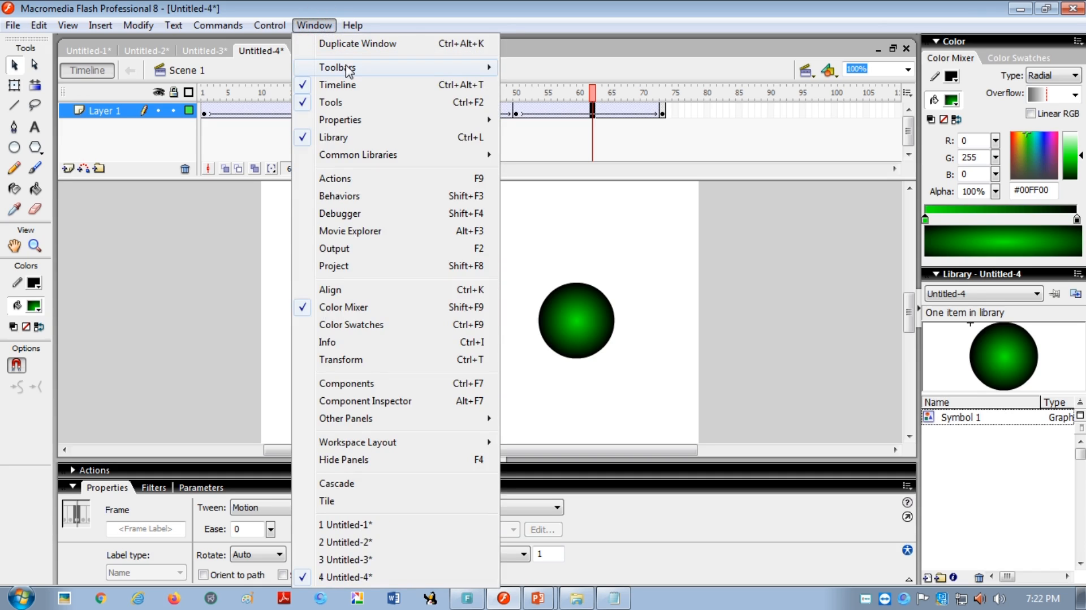
pyautogui.moveTo(349, 71)
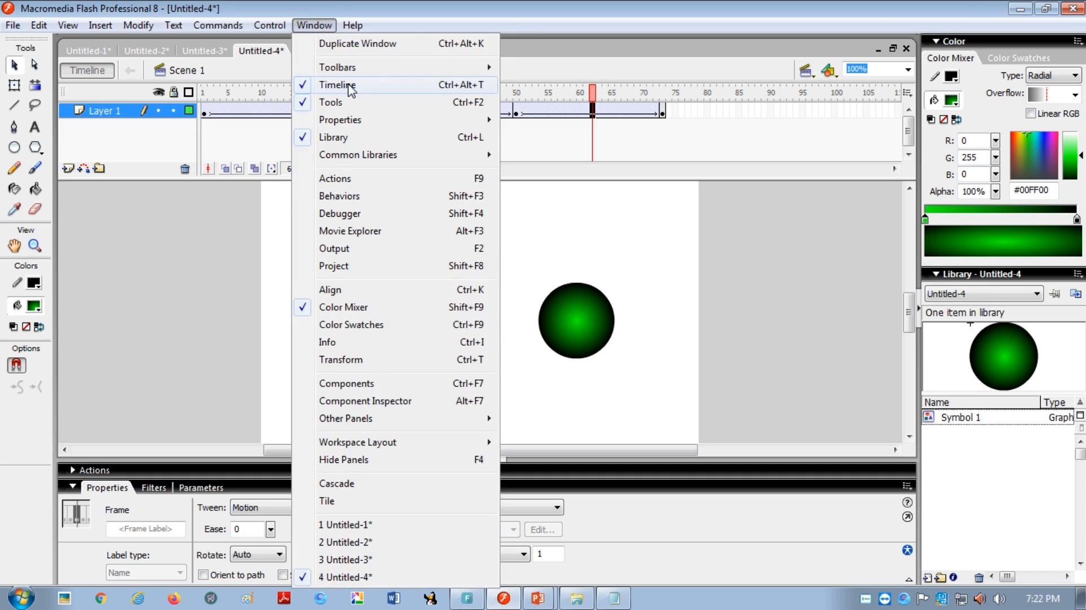
pyautogui.moveTo(352, 121)
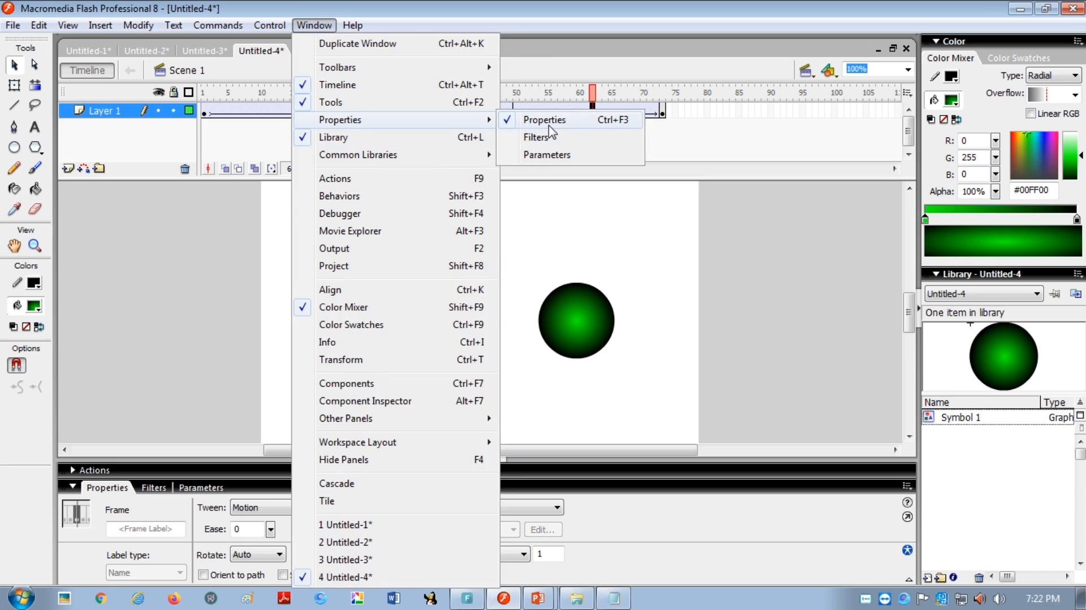
pyautogui.click(598, 121)
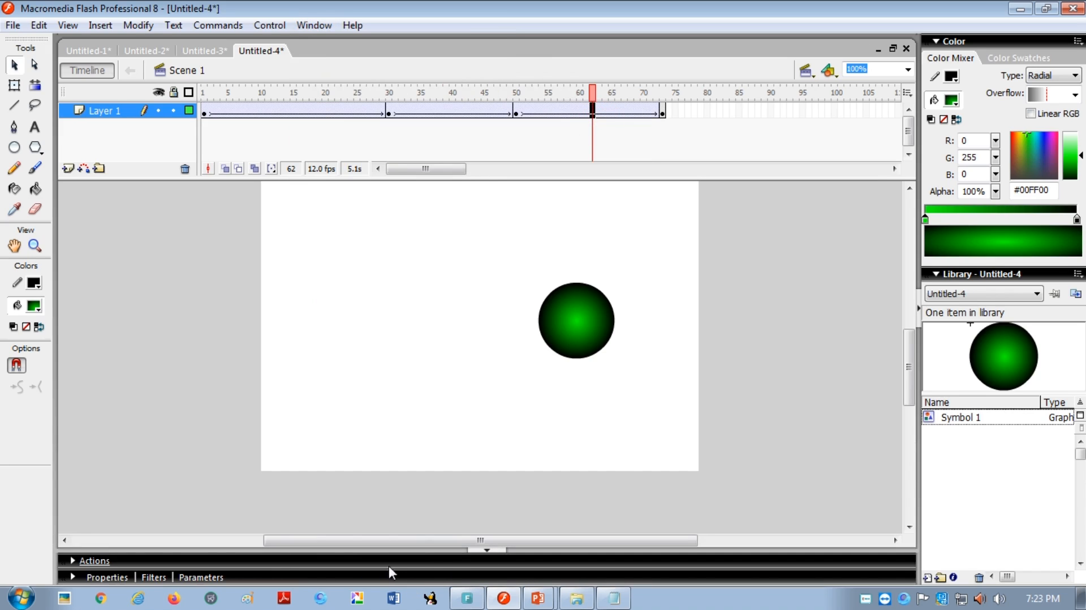
pyautogui.click(314, 24)
pyautogui.moveTo(349, 124)
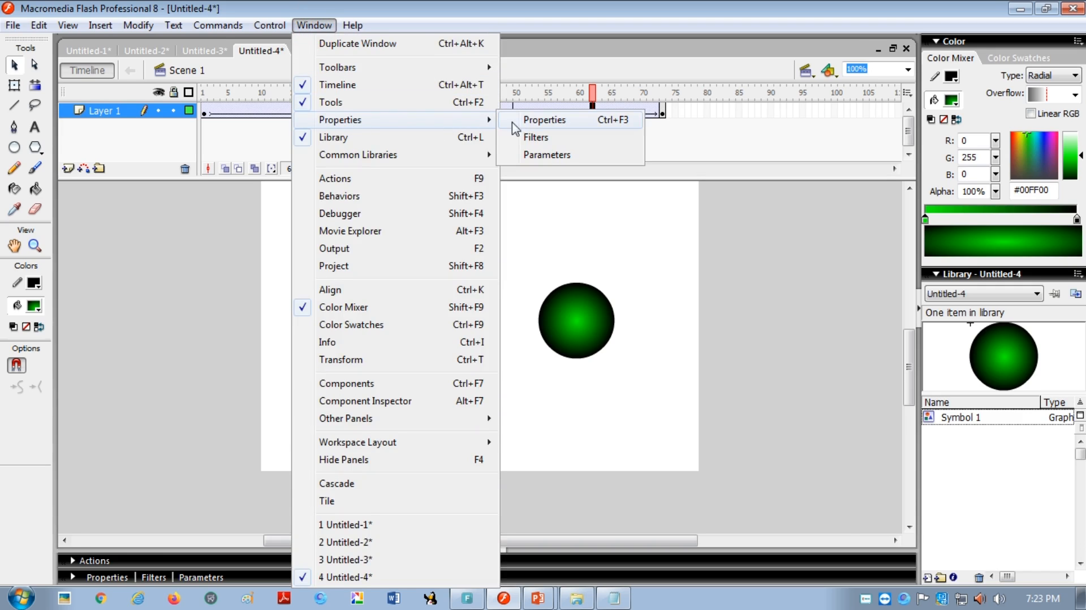
pyautogui.click(529, 122)
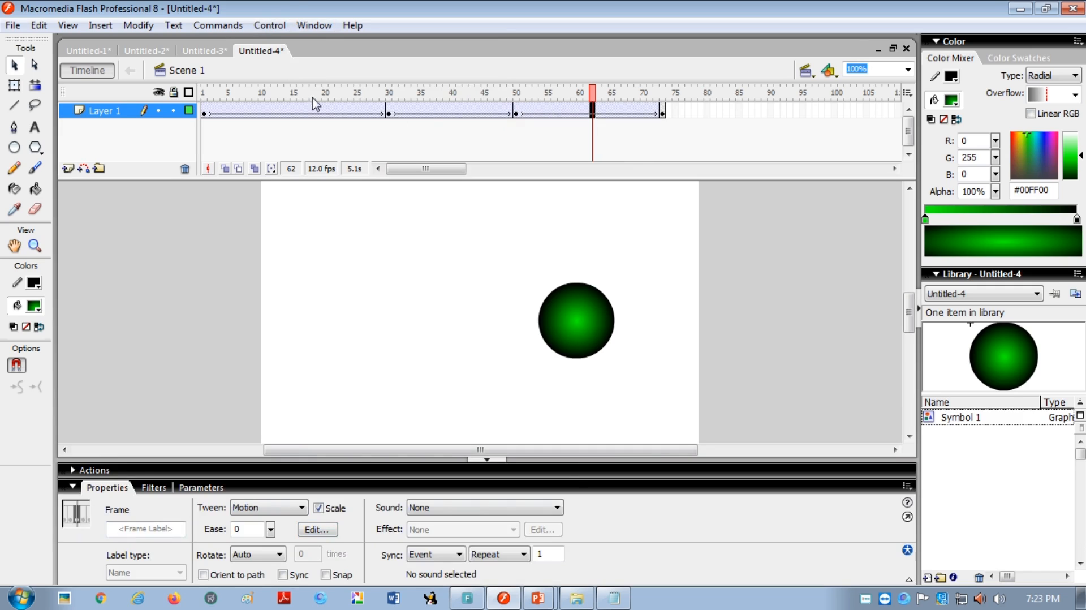
# Hide the Timeline and show it again, leaving nothing selected on the stage.
pyautogui.click(315, 25)
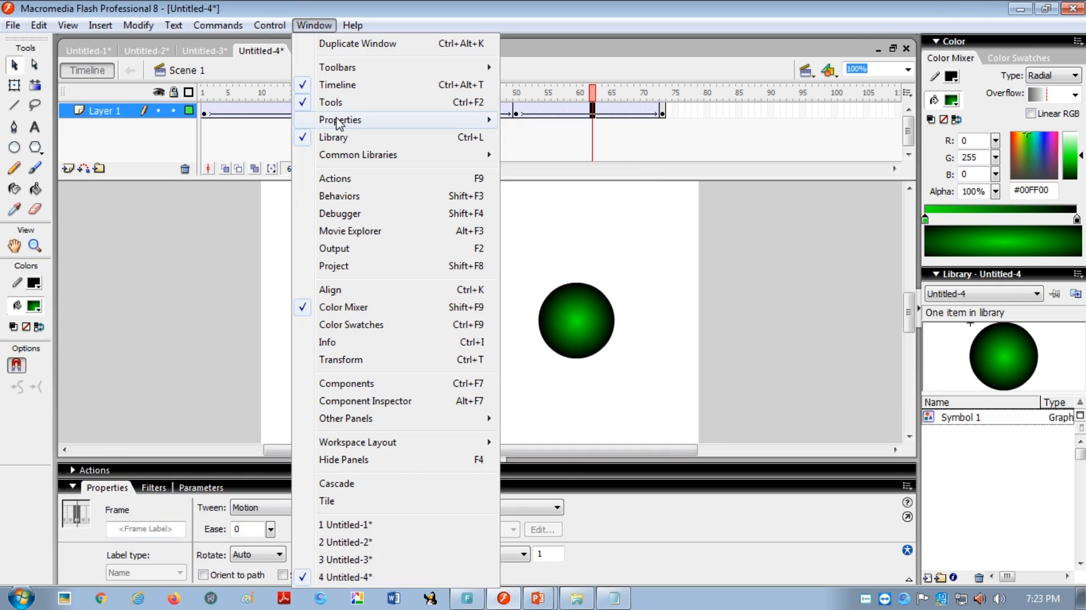
pyautogui.click(338, 85)
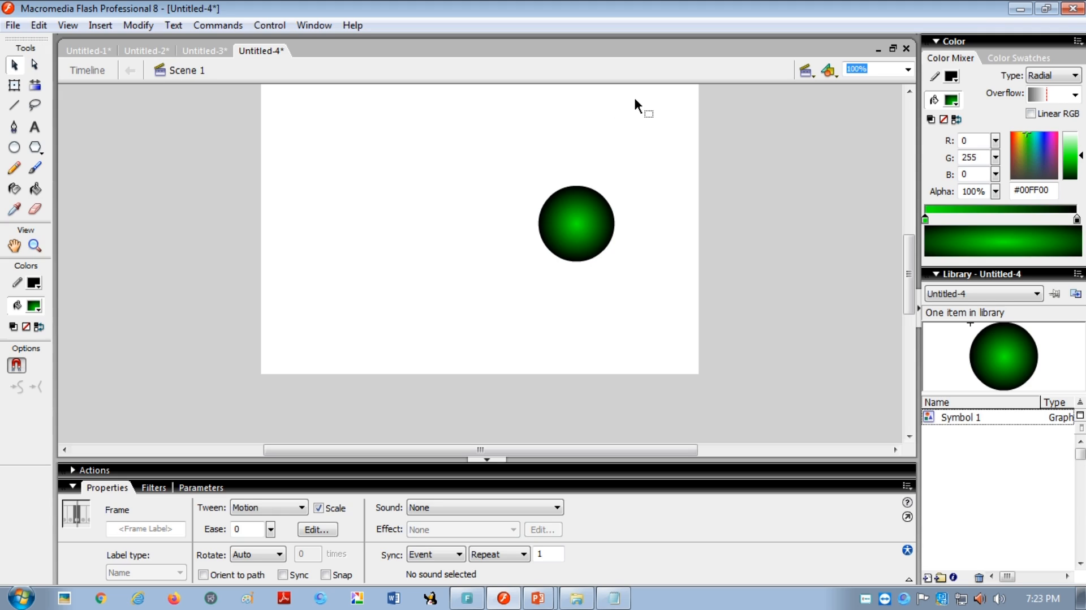
pyautogui.click(317, 26)
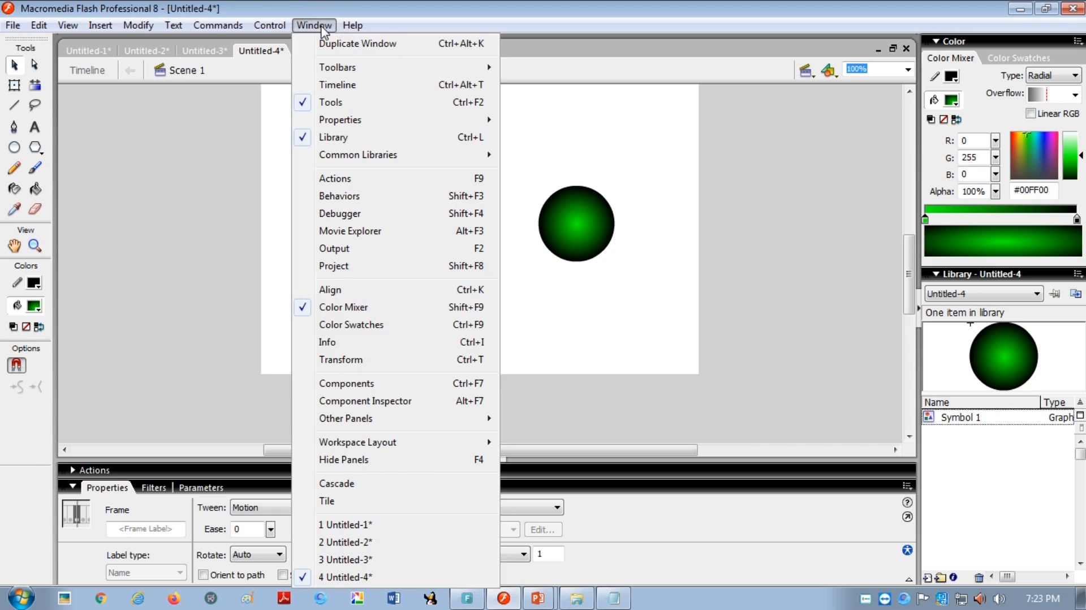
pyautogui.click(338, 85)
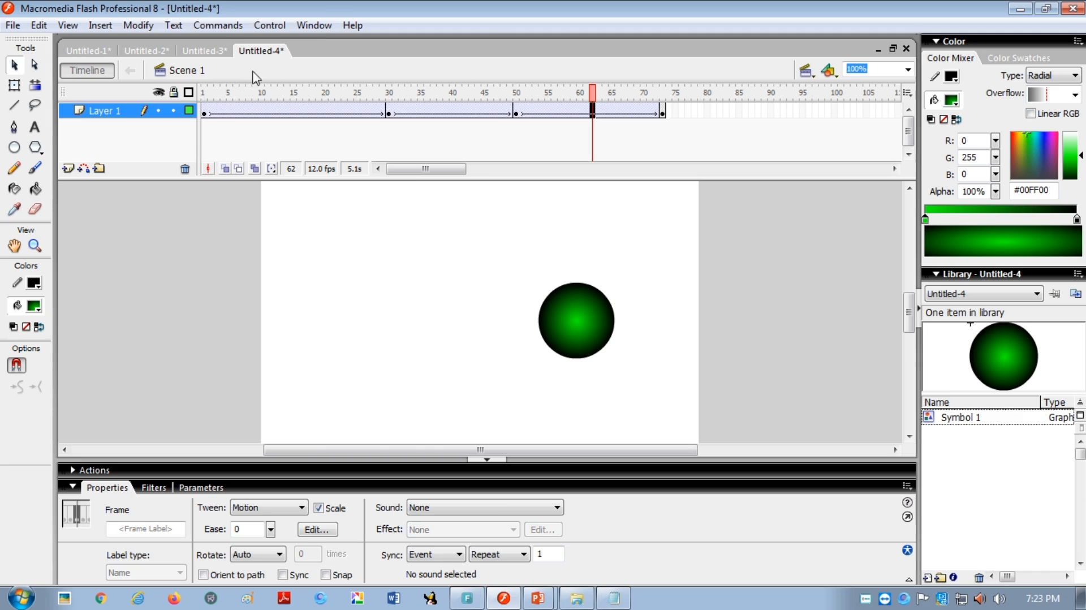
pyautogui.click(321, 27)
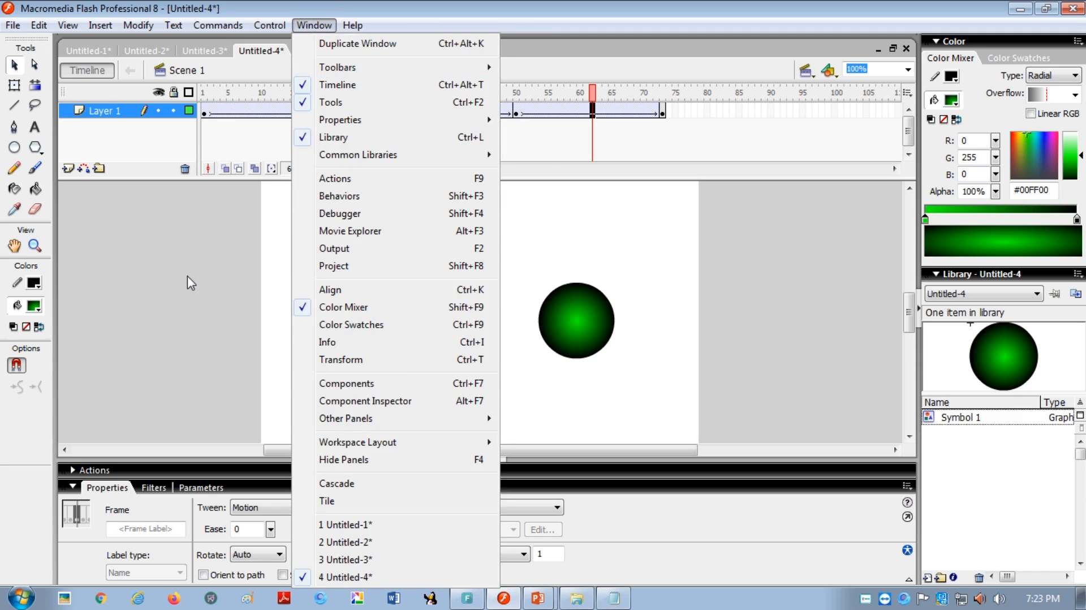
pyautogui.click(187, 276)
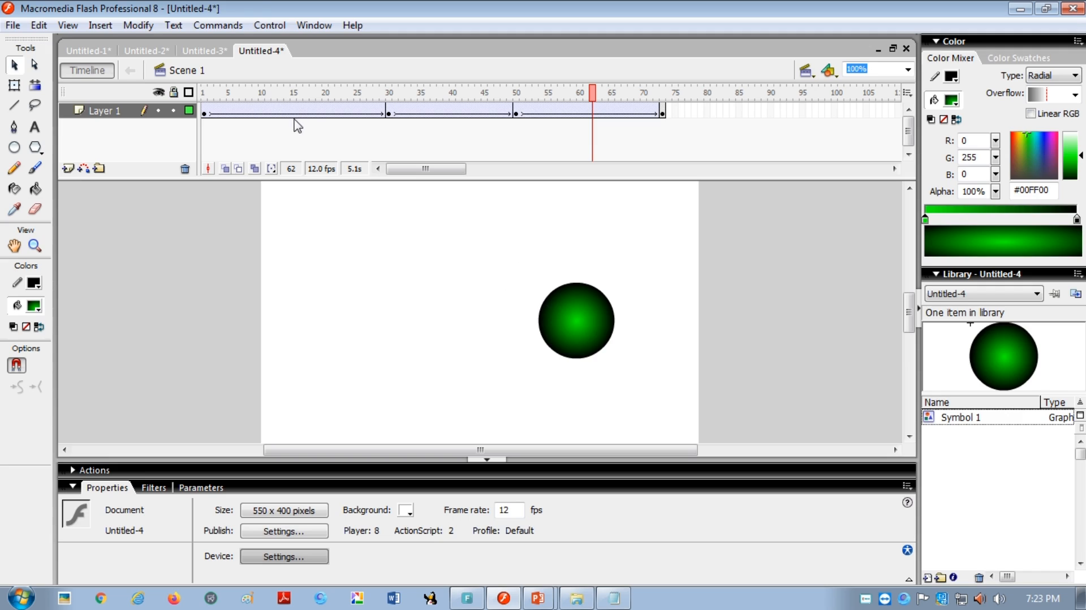
# Try to draw an oval on the stage at tweened frame 62.
pyautogui.click(146, 29)
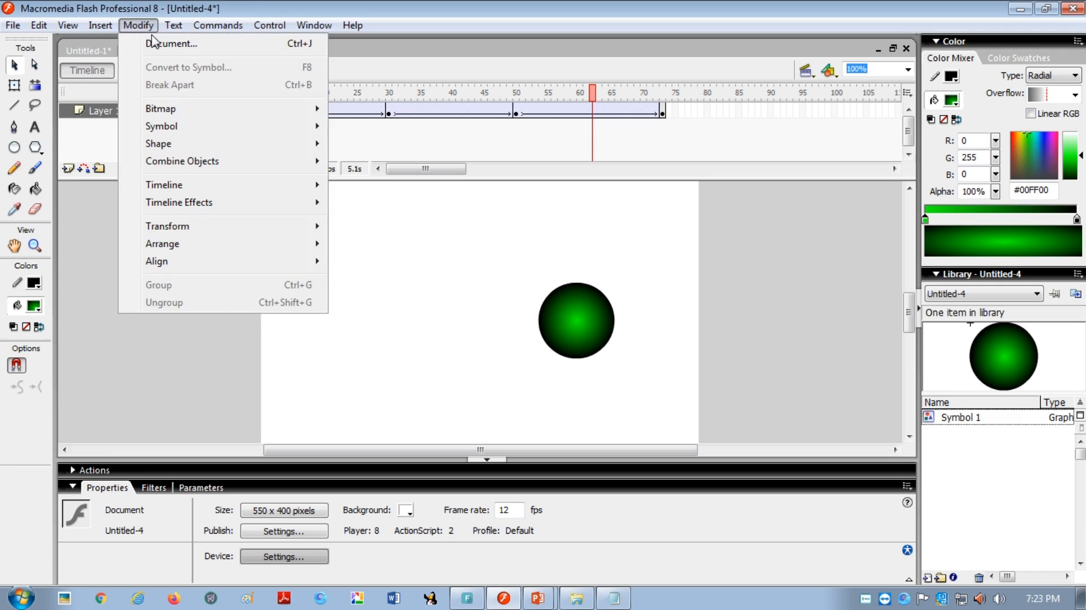
pyautogui.click(15, 148)
pyautogui.click(290, 252)
pyautogui.click(660, 334)
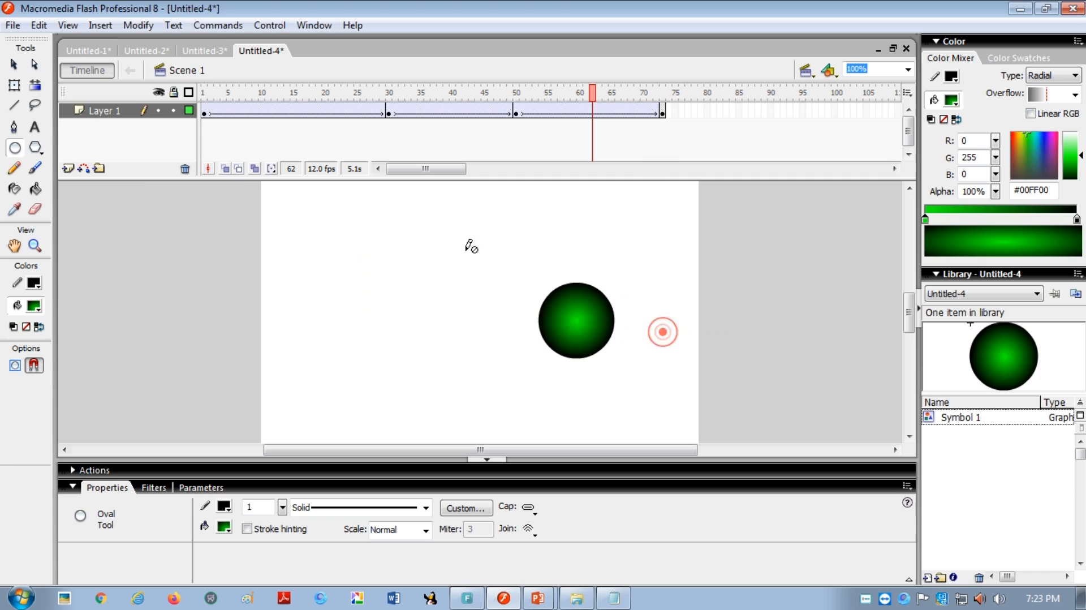
# Draw a green radial-filled oval about 128 by 121 px in the keyframe at frame 73, at about X 41, Y 126.
pyautogui.click(745, 111)
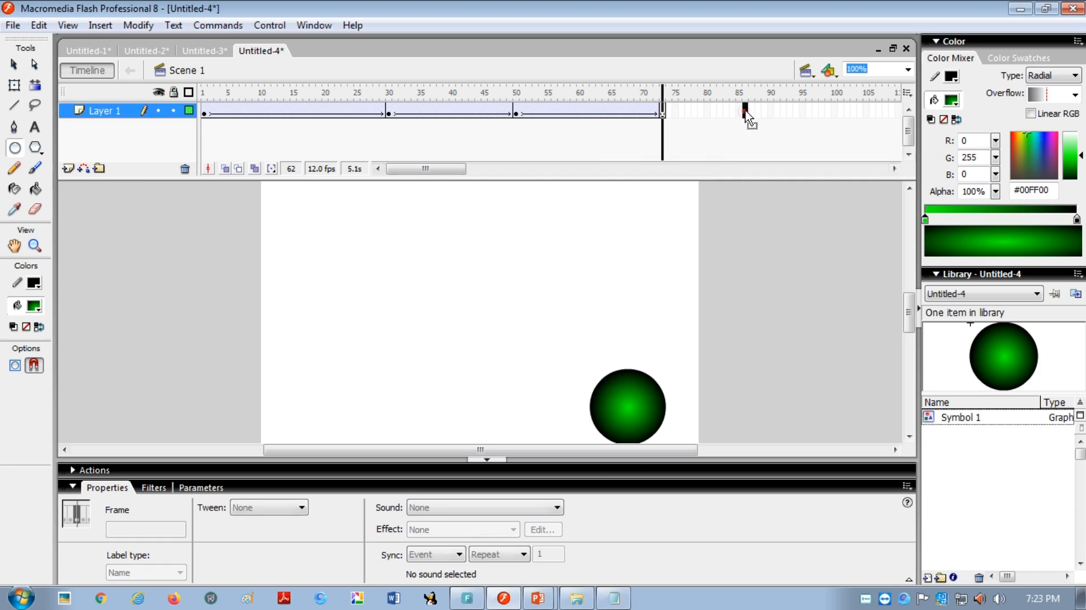
pyautogui.click(14, 147)
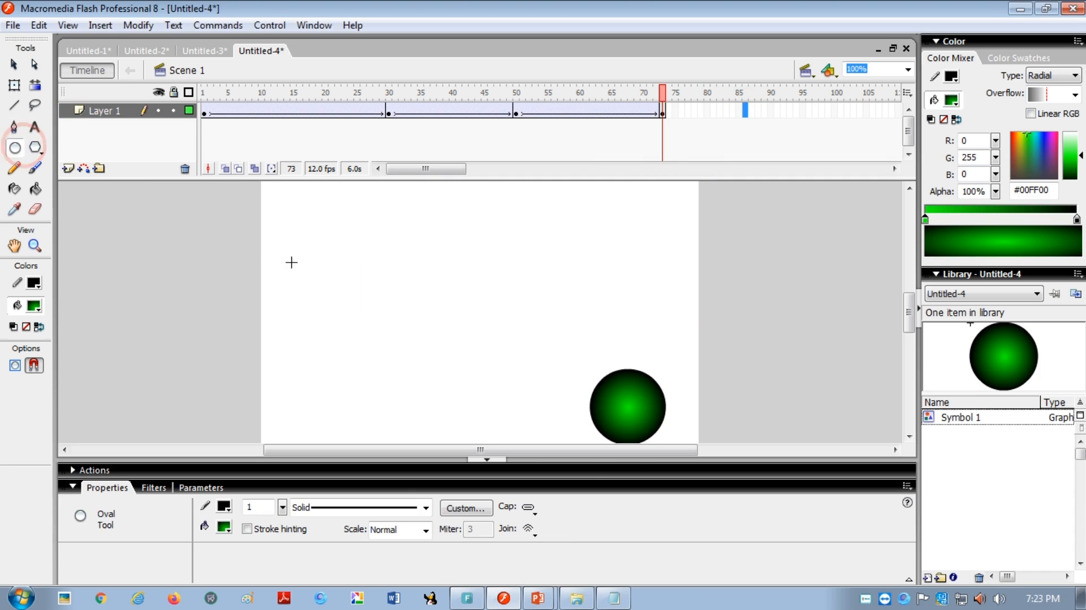
pyautogui.moveTo(293, 253); pyautogui.dragTo(396, 350)
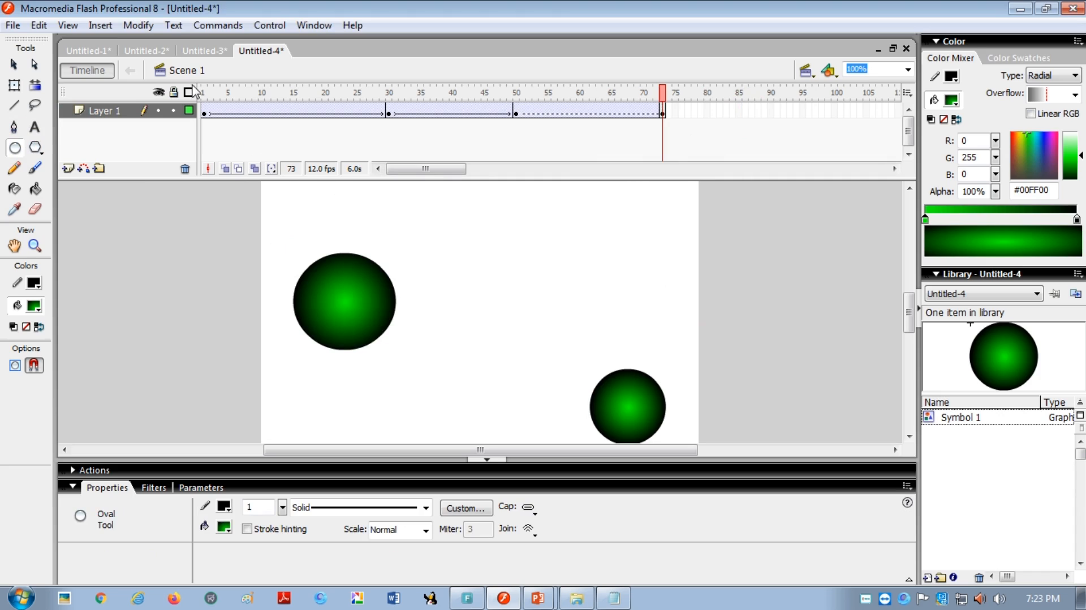
# Select the whole new oval with its outline and convert it to a Graphic symbol.
pyautogui.click(14, 64)
pyautogui.moveTo(276, 230); pyautogui.dragTo(415, 380)
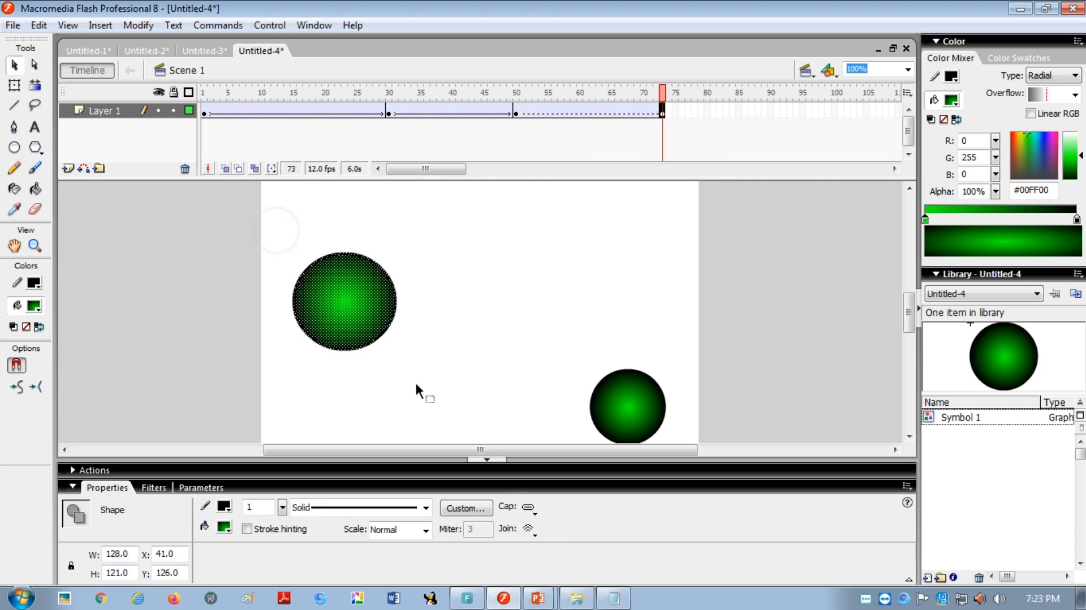
pyautogui.click(141, 29)
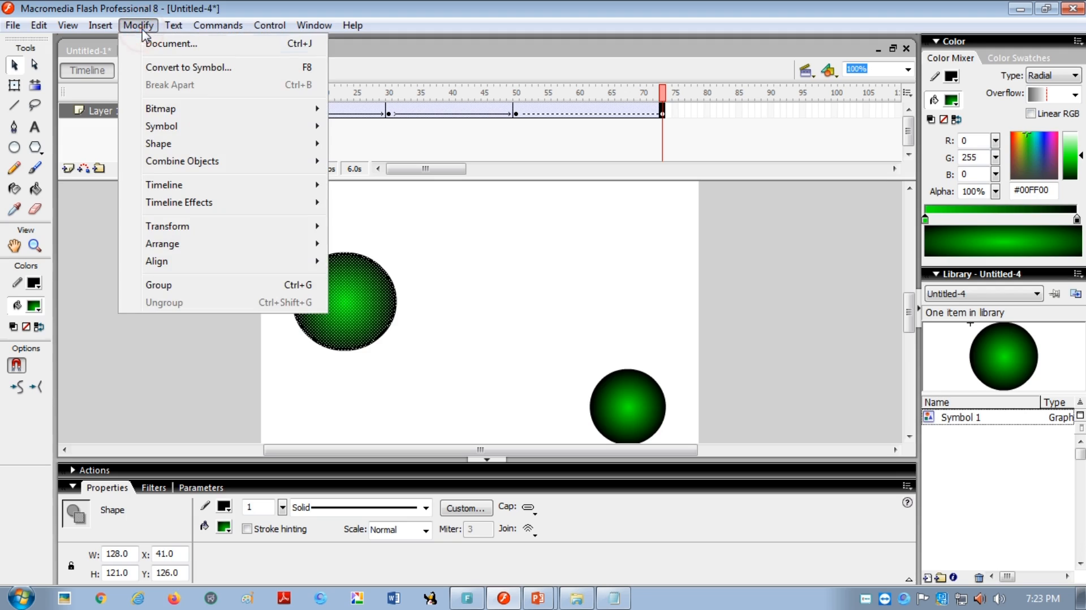
pyautogui.click(218, 69)
pyautogui.click(457, 202)
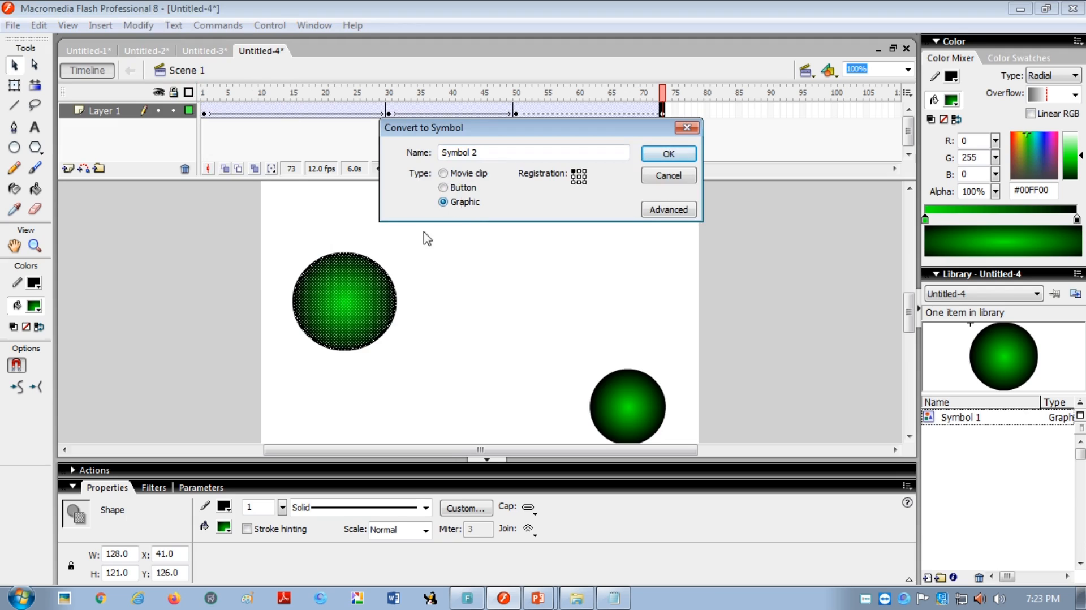
pyautogui.click(673, 155)
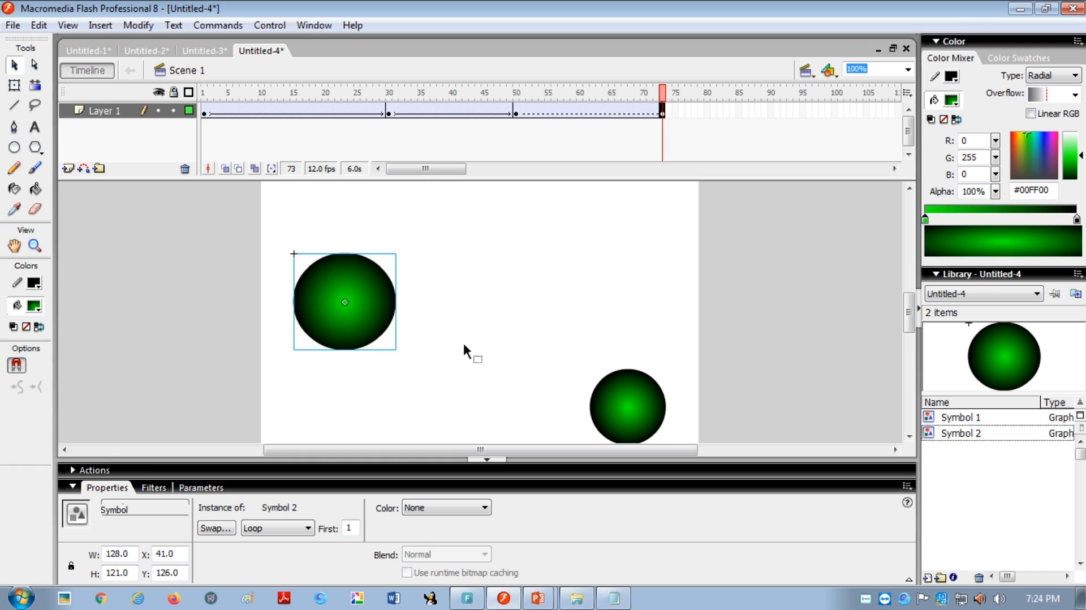